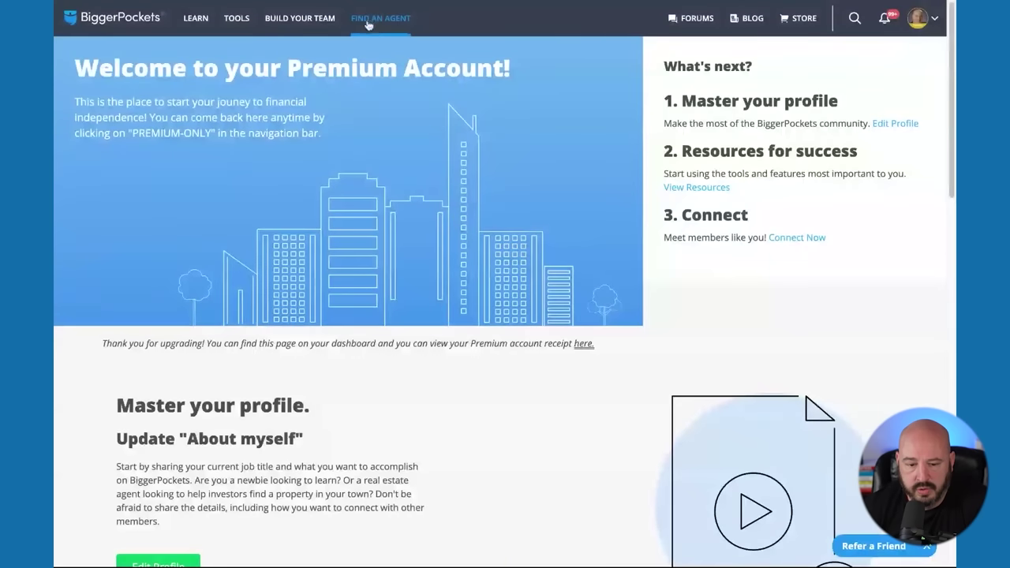
Step: Start a new BRRRR calculator report and title it "up/down duplex"
mouse_move(235, 15)
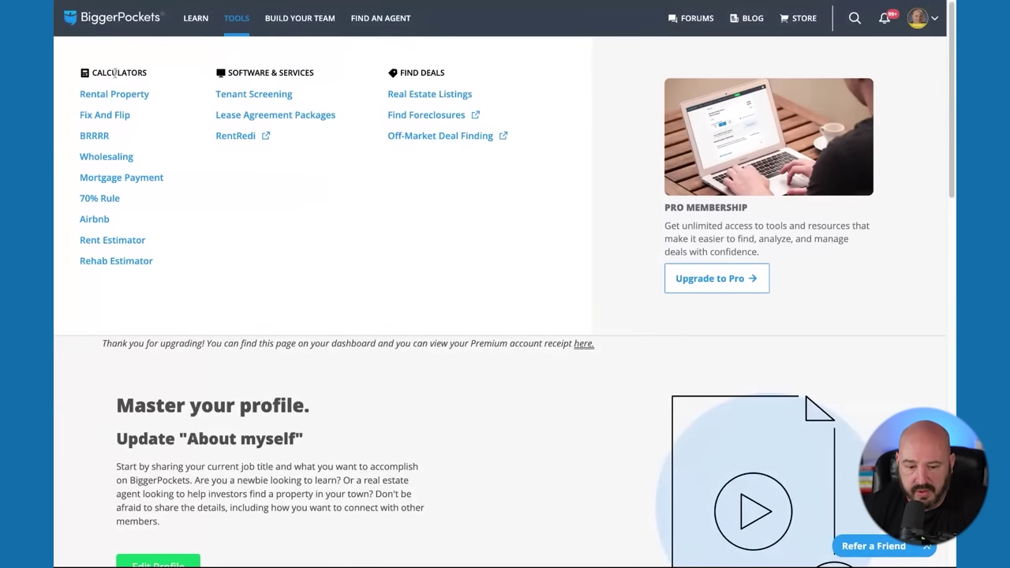
click(95, 136)
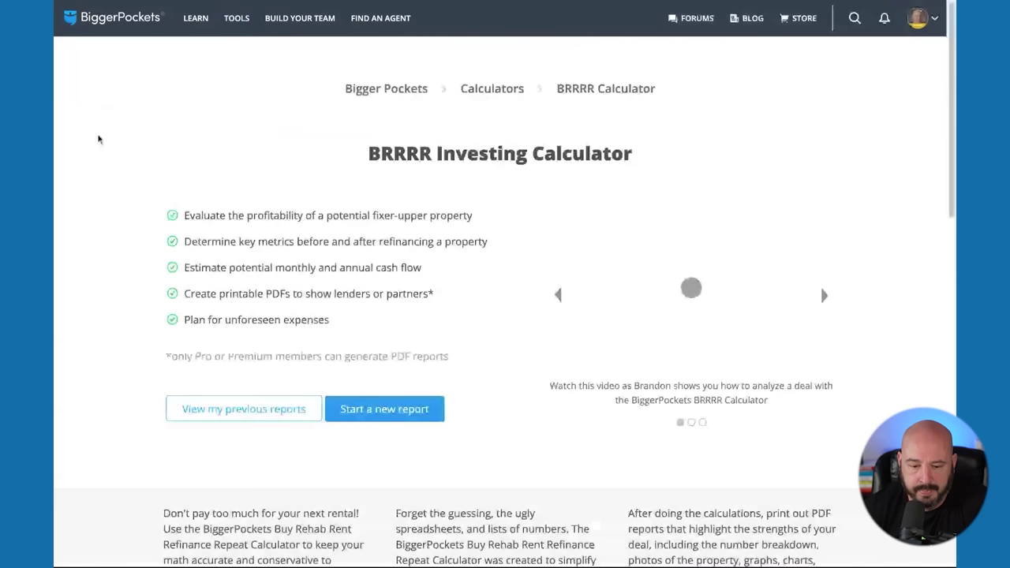
click(411, 421)
click(327, 254)
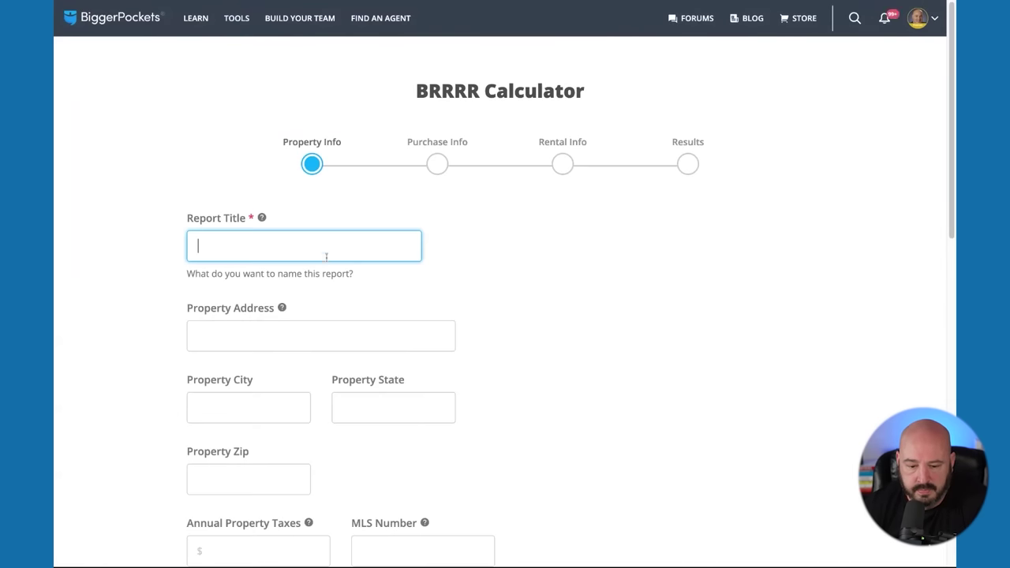
text(up/)
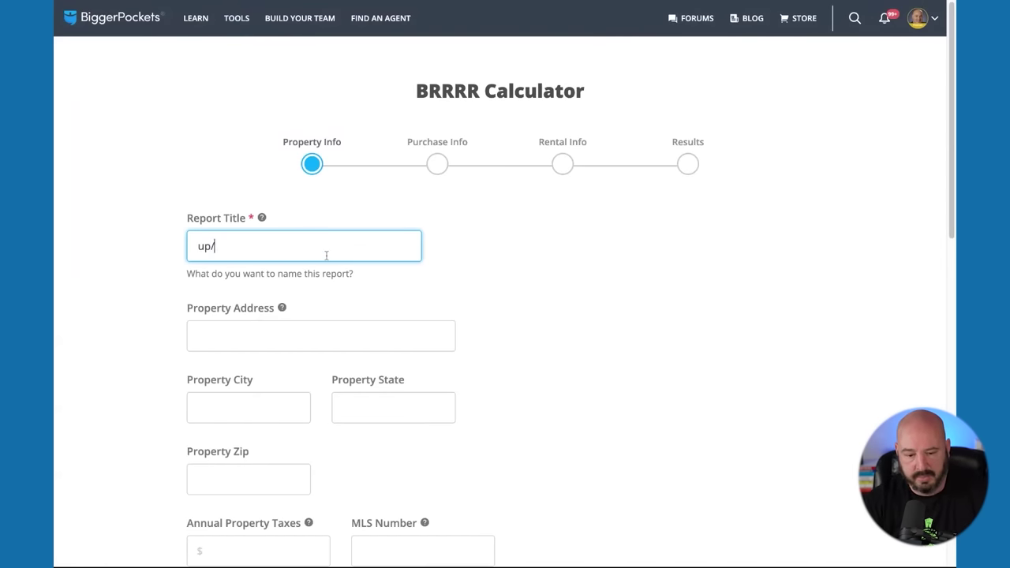
text(down duplex)
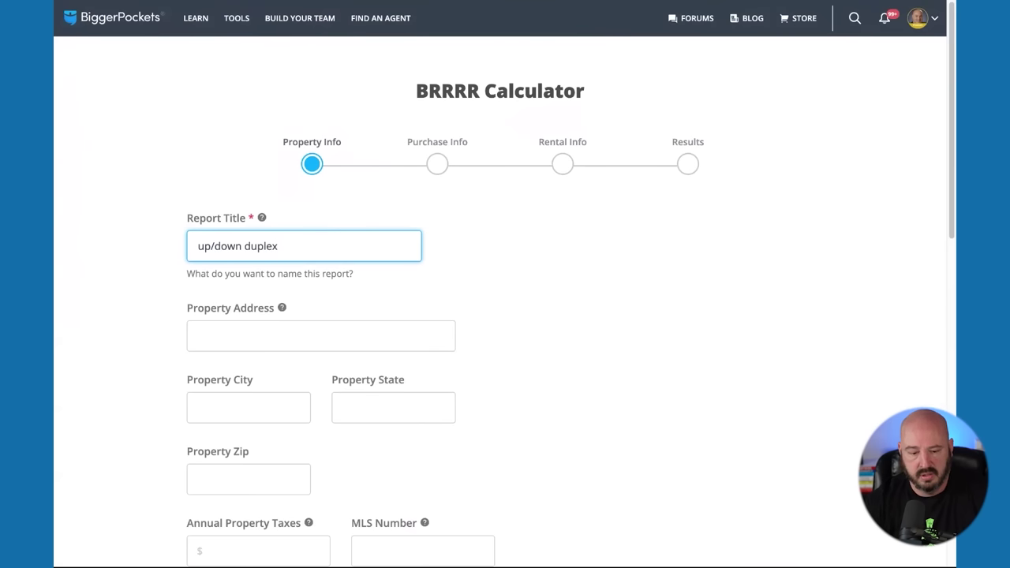
Step: Fill in the property's street address, with "denver" as the city and "co" as the state
click(305, 334)
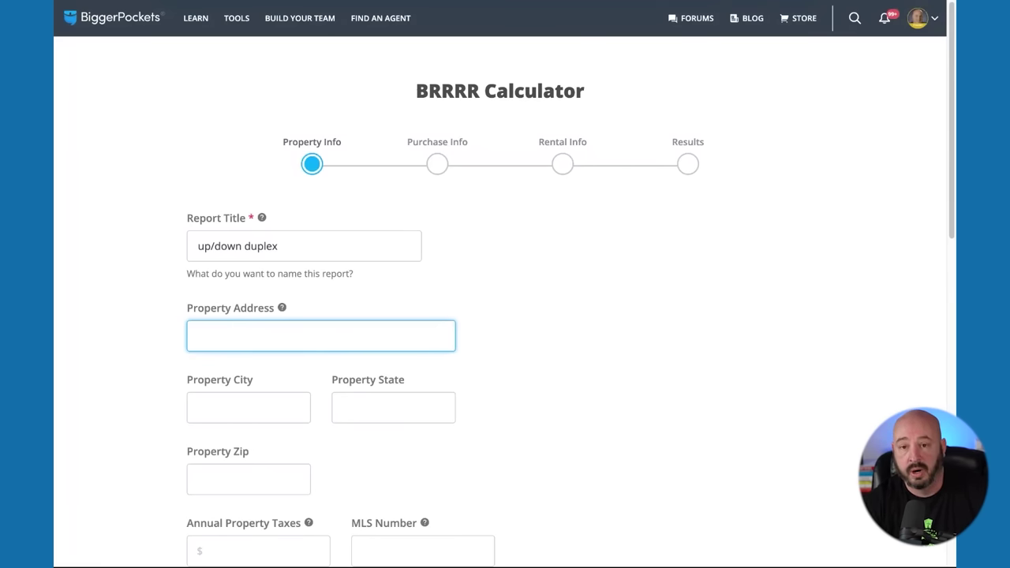
text(123 main street)
click(249, 407)
text(denn)
key(BackSpace)
text(ver)
click(393, 408)
text(co)
Step: Set the annual property taxes to $220, leaving the property zip blank
click(248, 479)
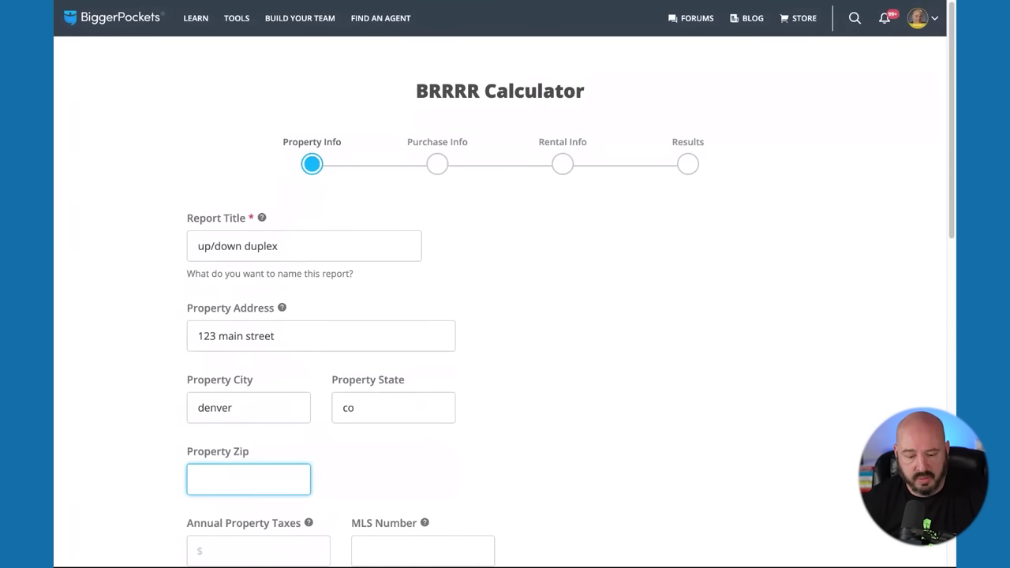
scroll(400, 492, down, 1)
key(Tab)
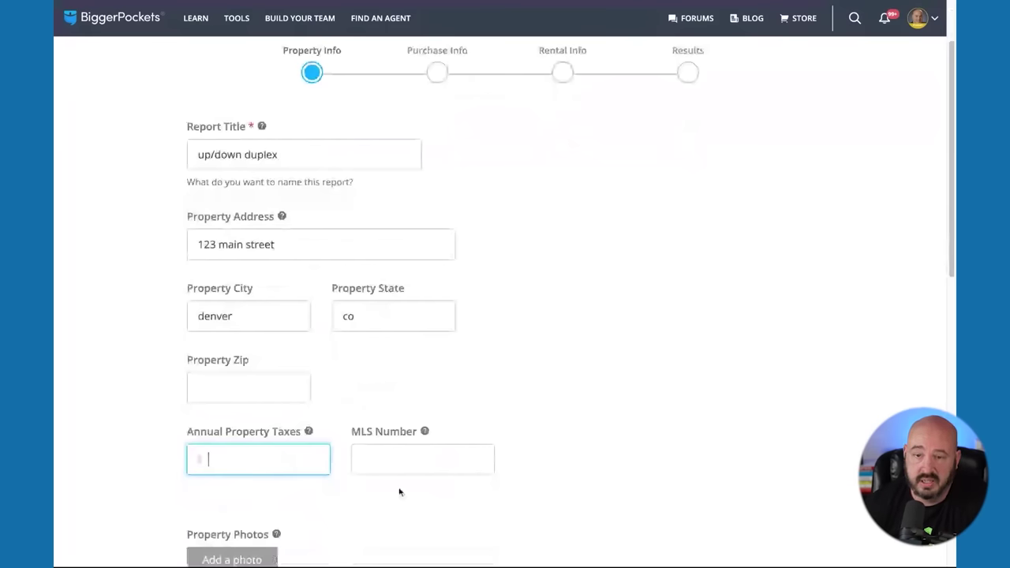
text(220)
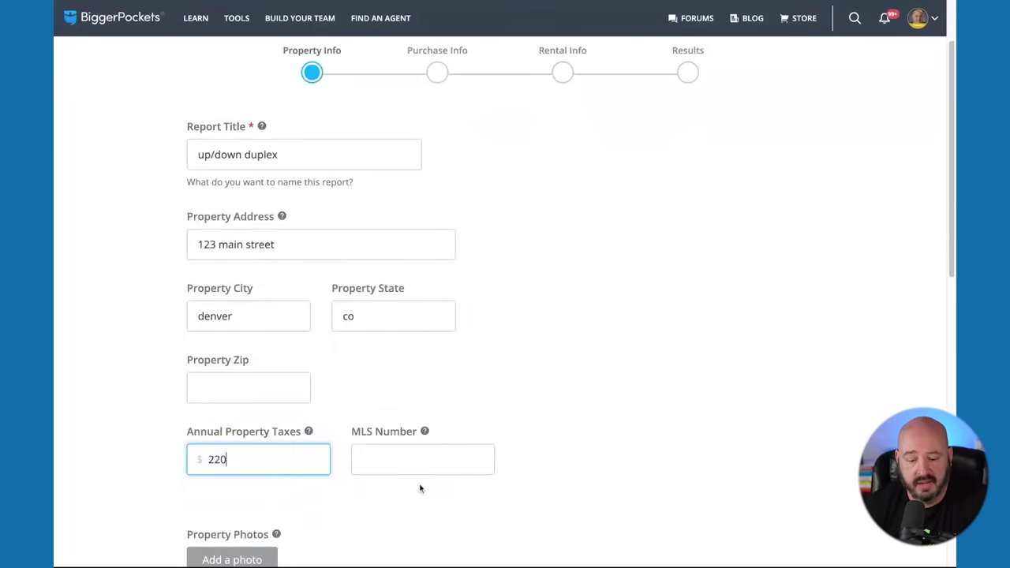
mouse_move(310, 433)
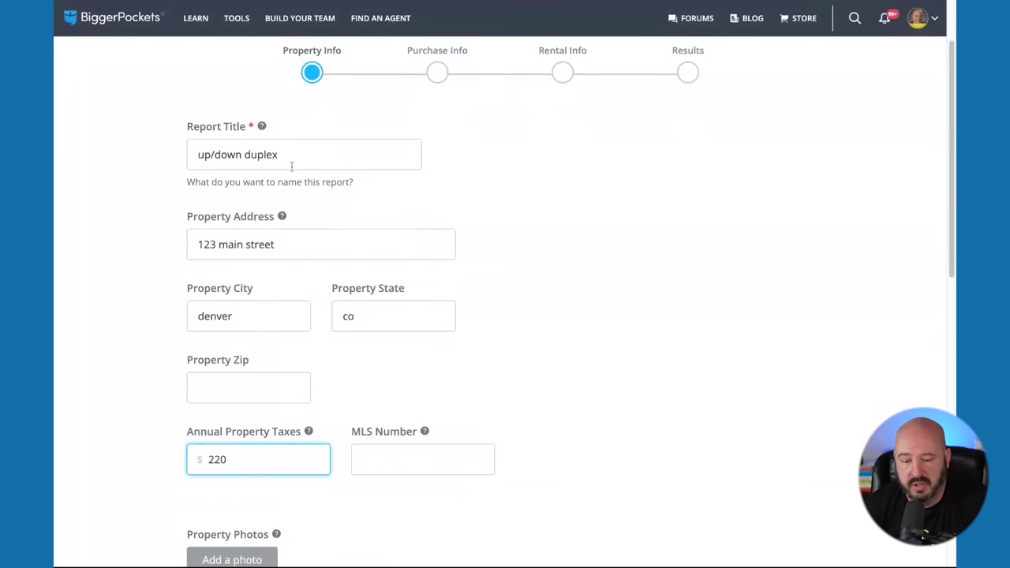
mouse_move(283, 220)
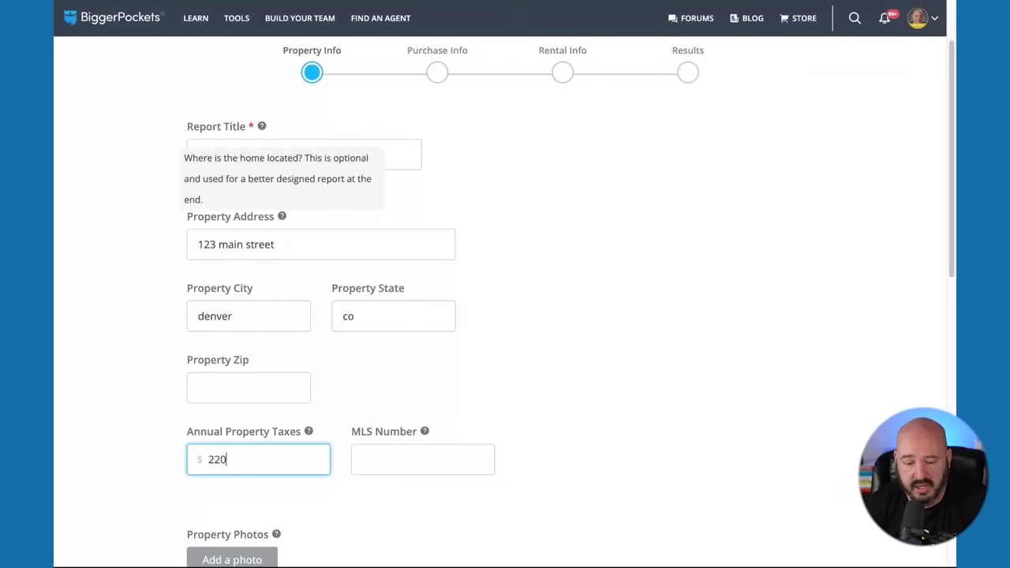
Step: Enter the property sales description "1950's ranch style up/down duplex with basement value add potential, lots of square footage!"
scroll(283, 220, down, 3)
scroll(238, 284, down, 3)
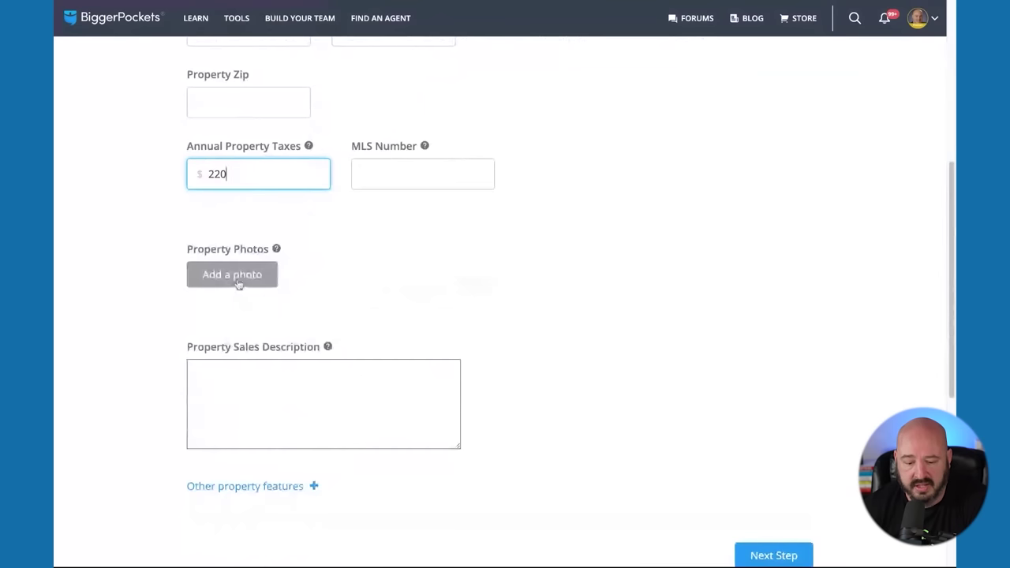
click(260, 389)
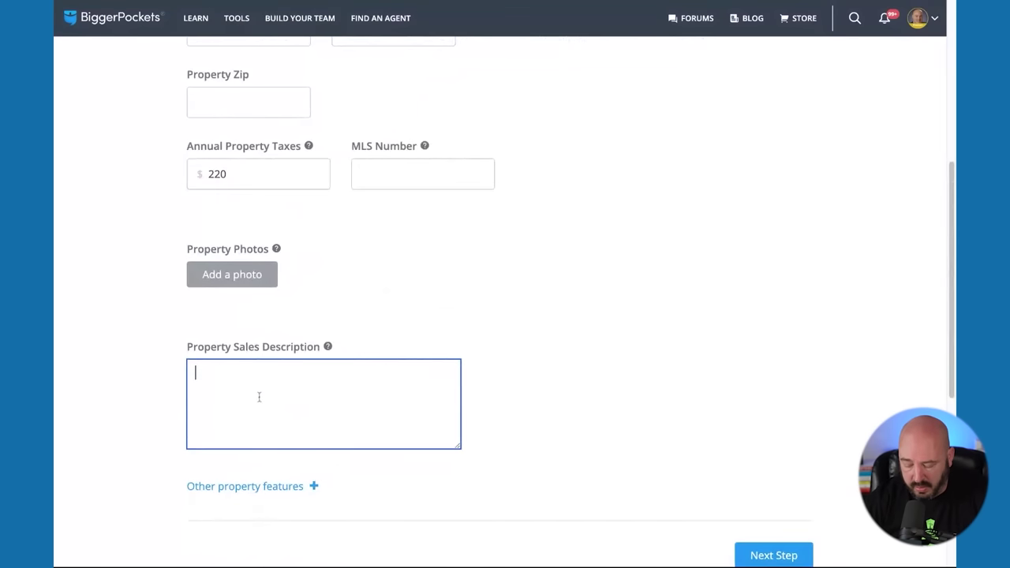
text(1950)
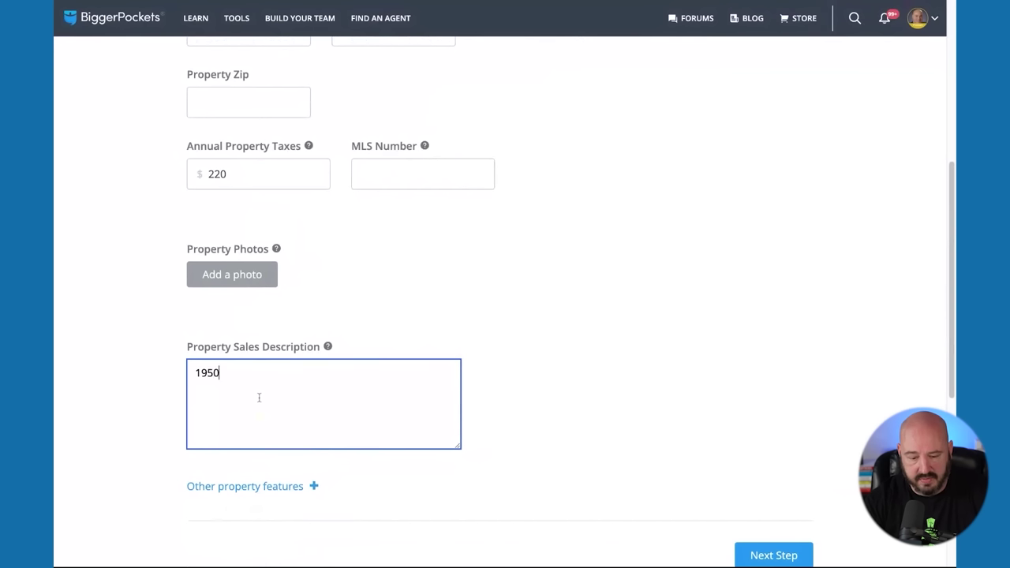
text('s ranch sty)
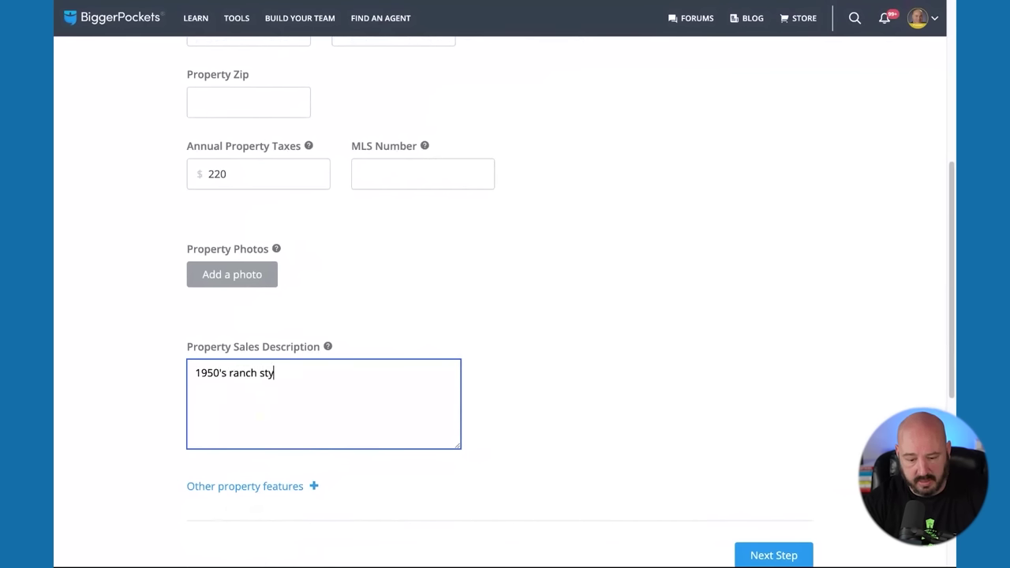
text(le up/down duplex )
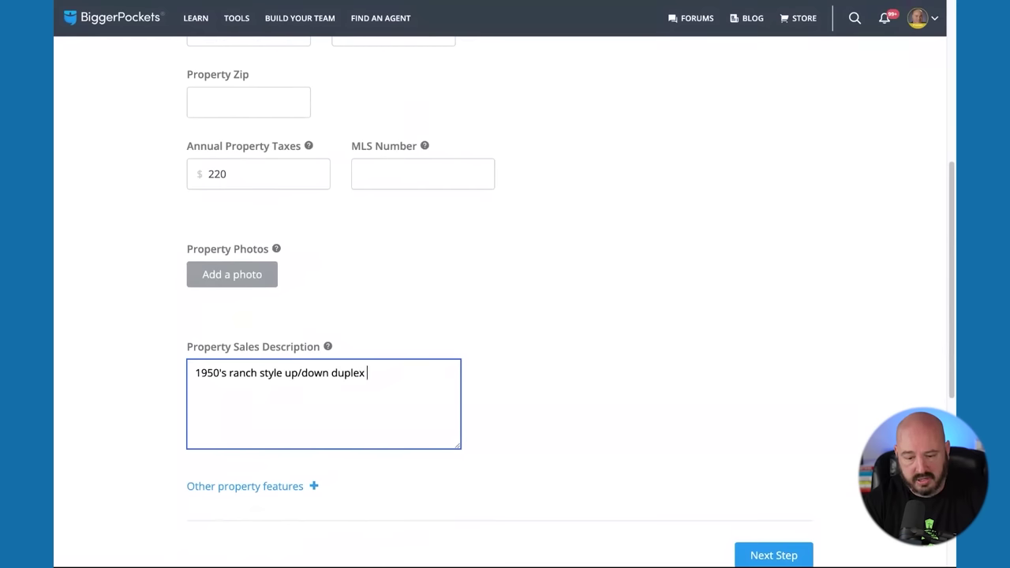
text(with basem)
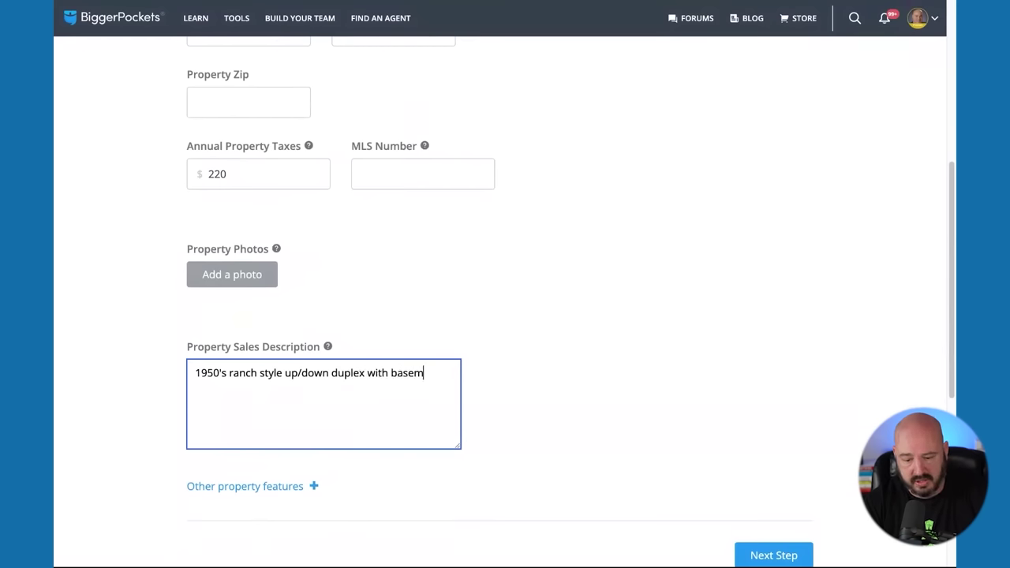
text(ent va)
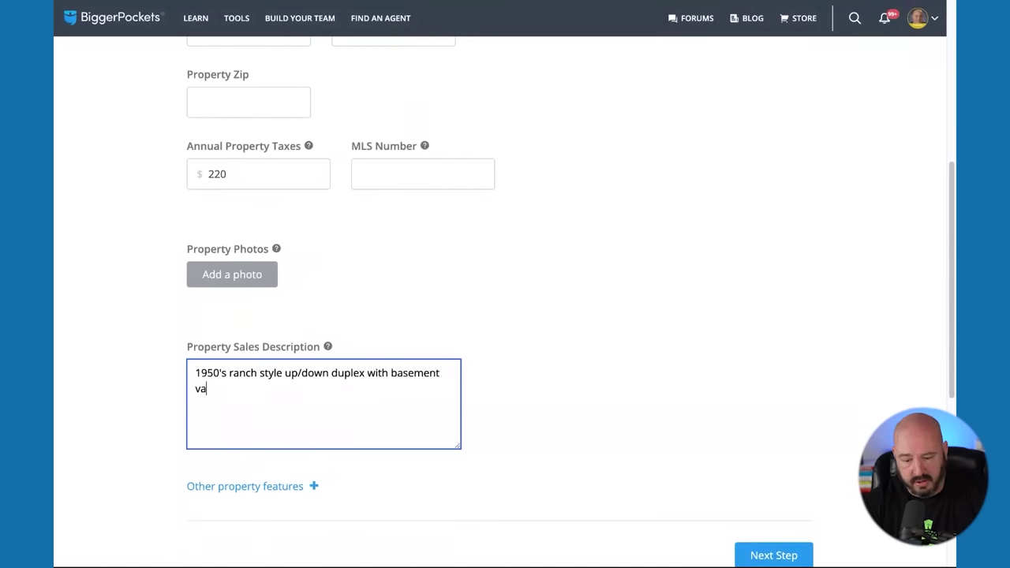
text(lue add potent)
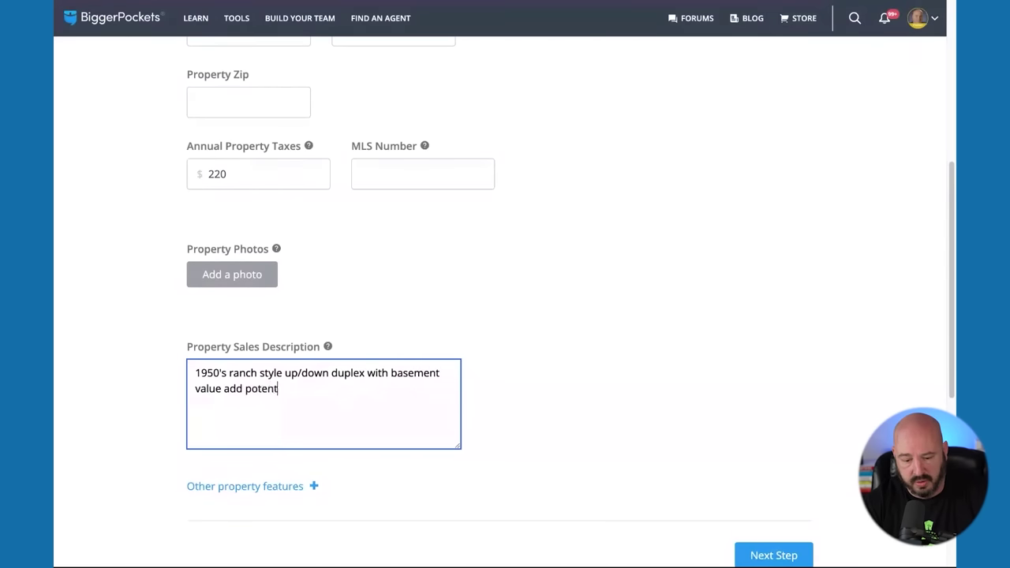
text(ial, )
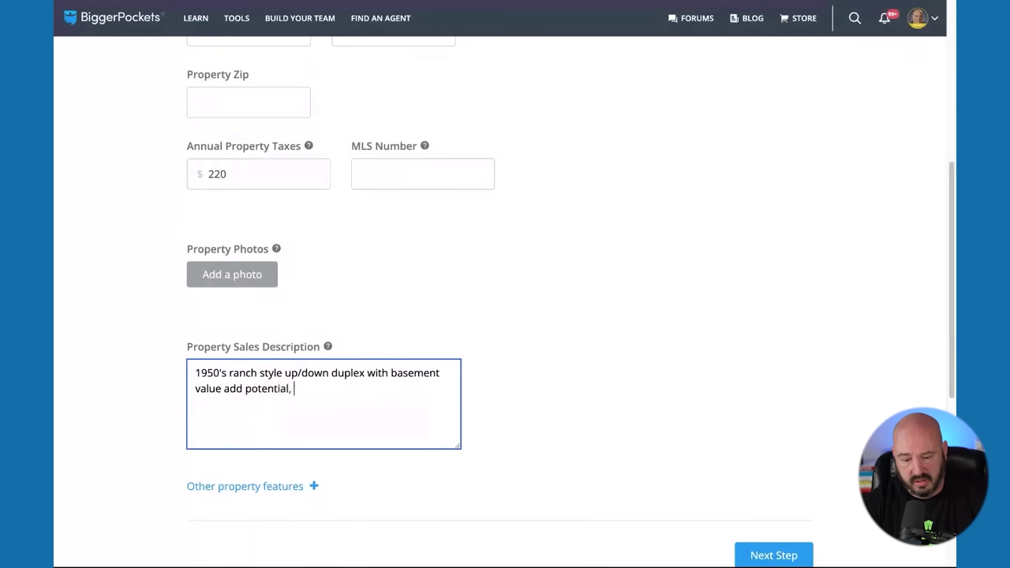
text(lots of square foota)
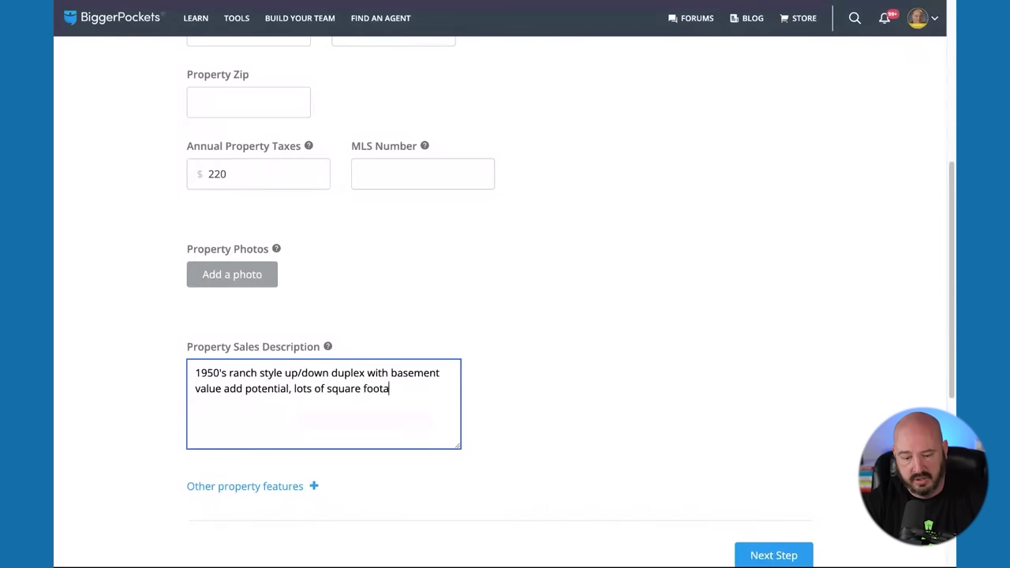
text(ge!)
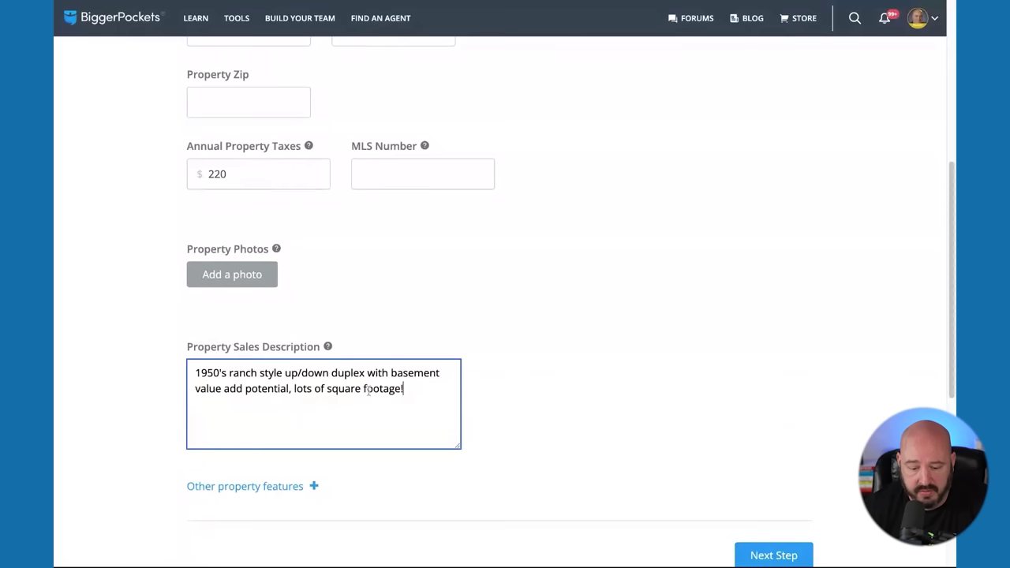
Step: Expand the other property features and choose 4 bedrooms, 3 bathrooms and the Small Multifamily (2-4 Units) property type
scroll(315, 405, down, 1)
click(314, 405)
scroll(316, 408, down, 1)
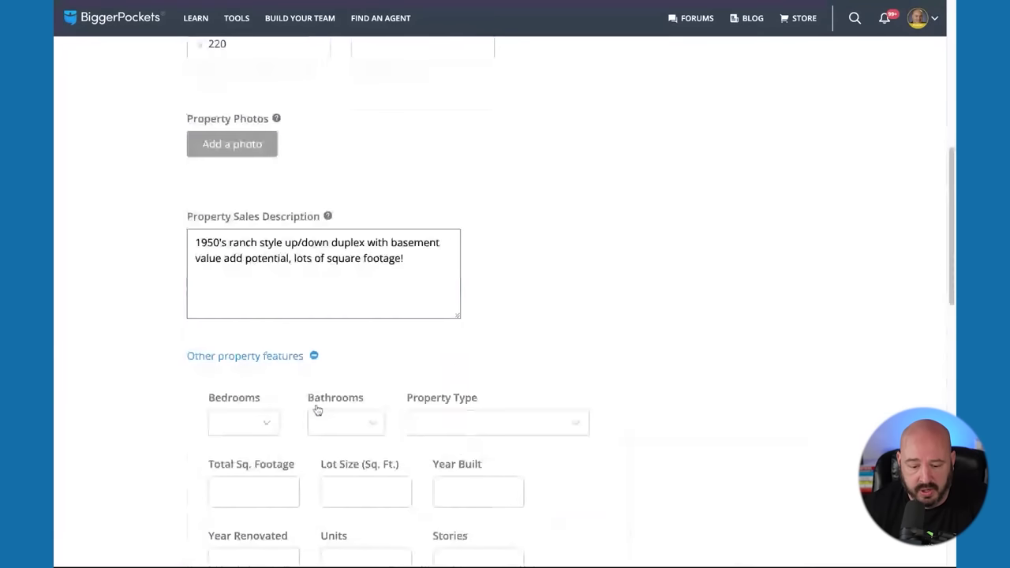
scroll(317, 409, down, 1)
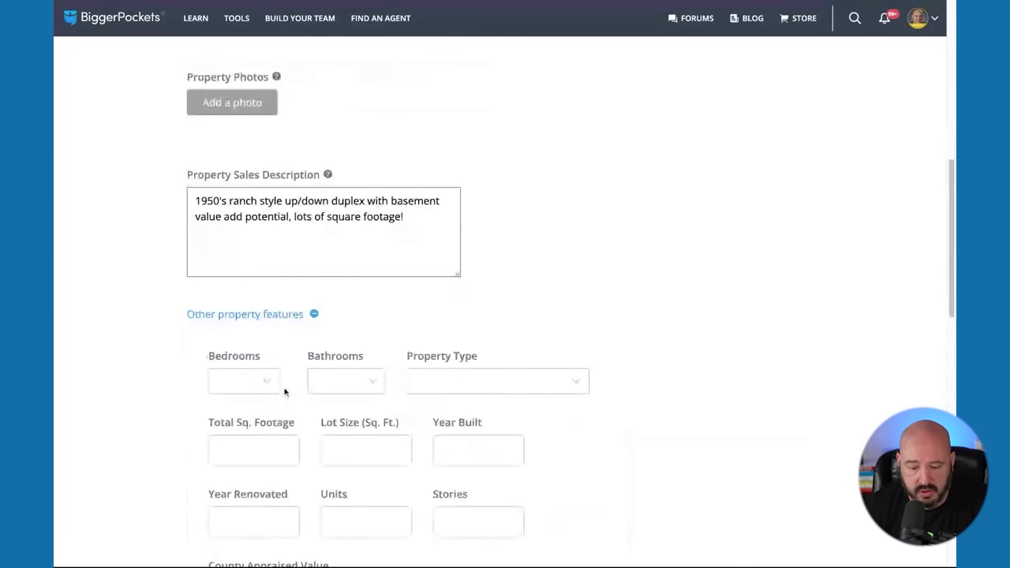
click(285, 393)
click(372, 385)
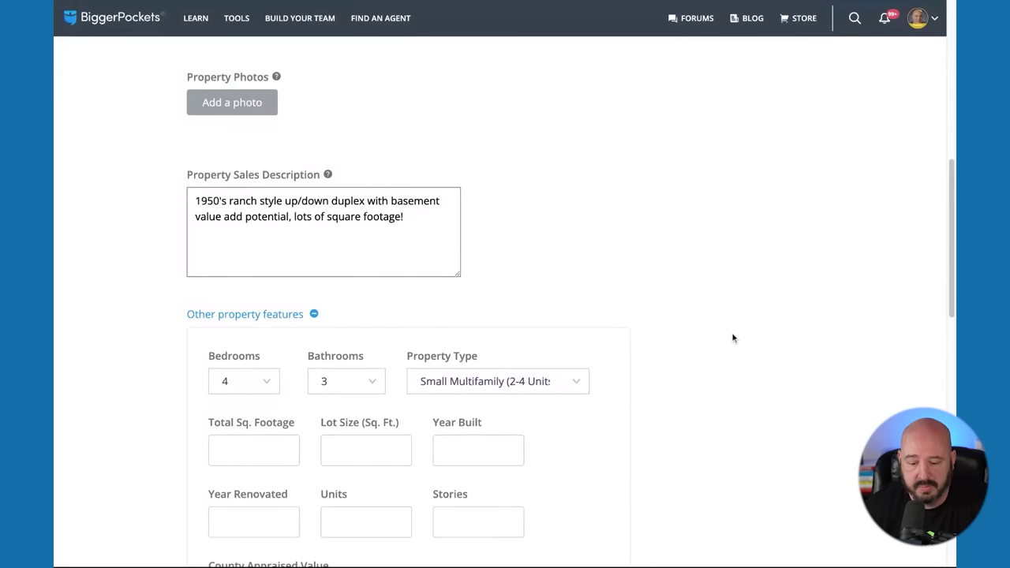
Step: Leave the remaining property features blank and advance the report to the Purchase Info stage
scroll(733, 337, down, 3)
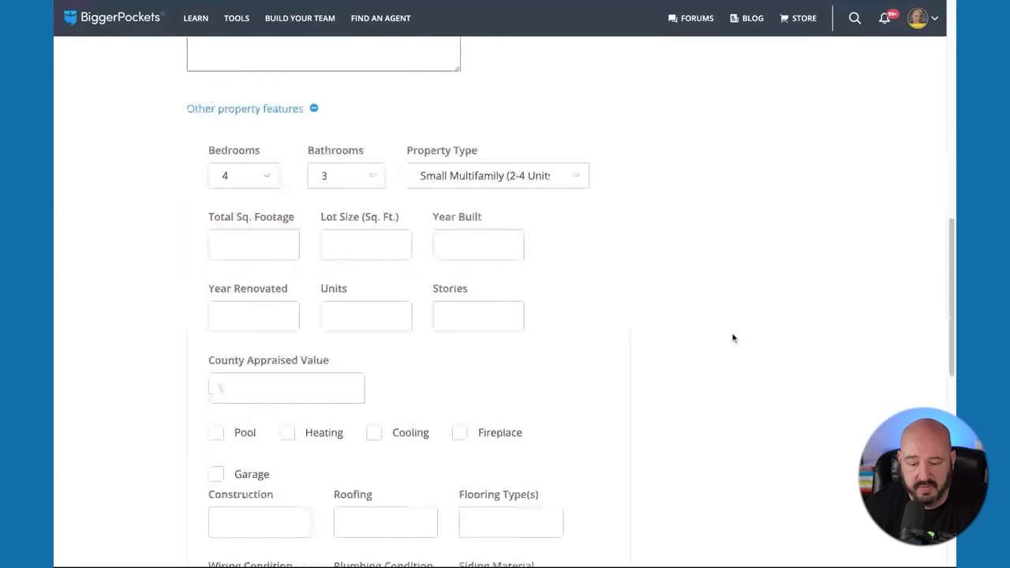
scroll(733, 337, down, 5)
click(774, 357)
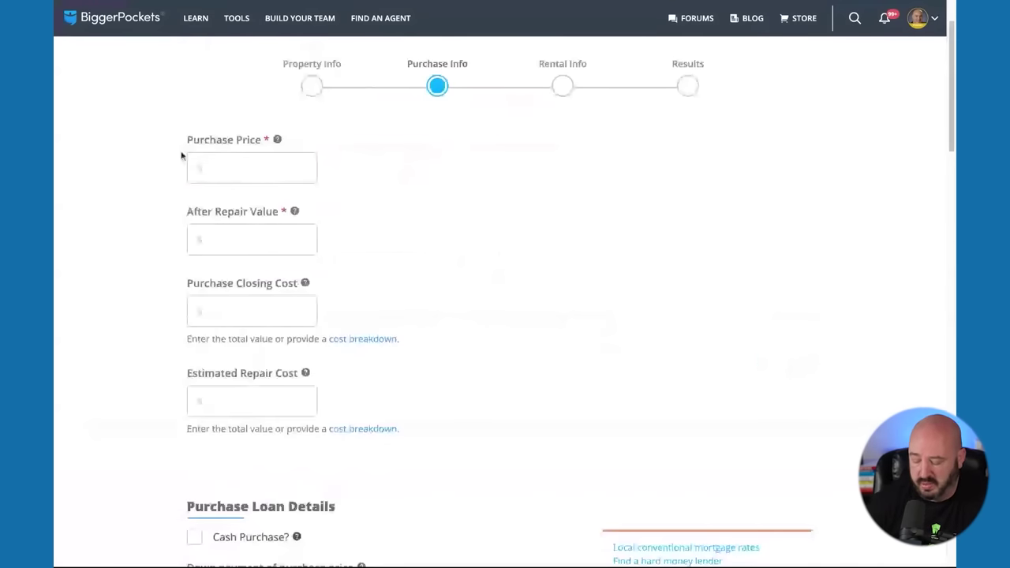
Step: Set the purchase price to $220000 and the after repair value to $350000
click(241, 162)
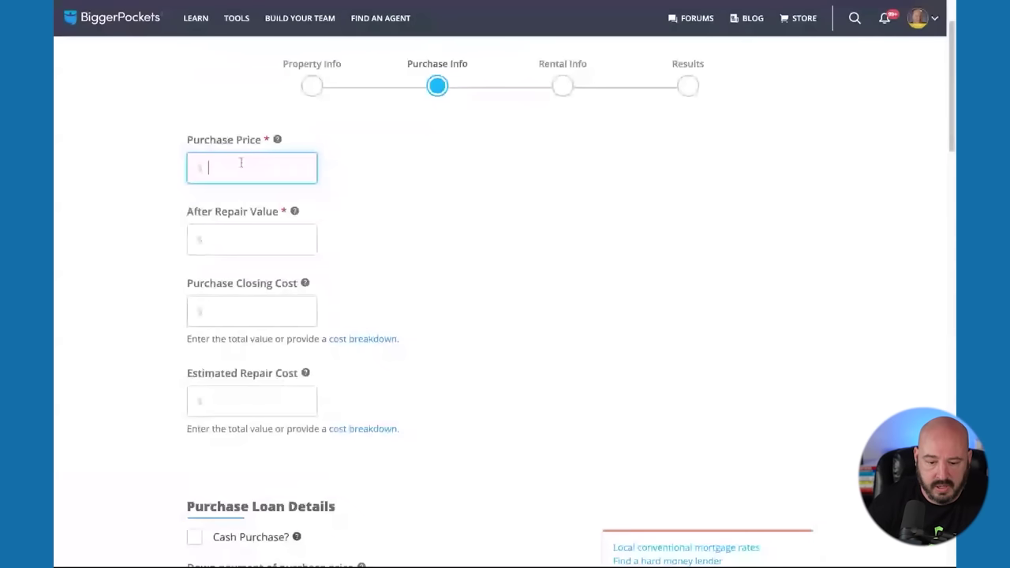
text(220000)
click(253, 239)
text(350000)
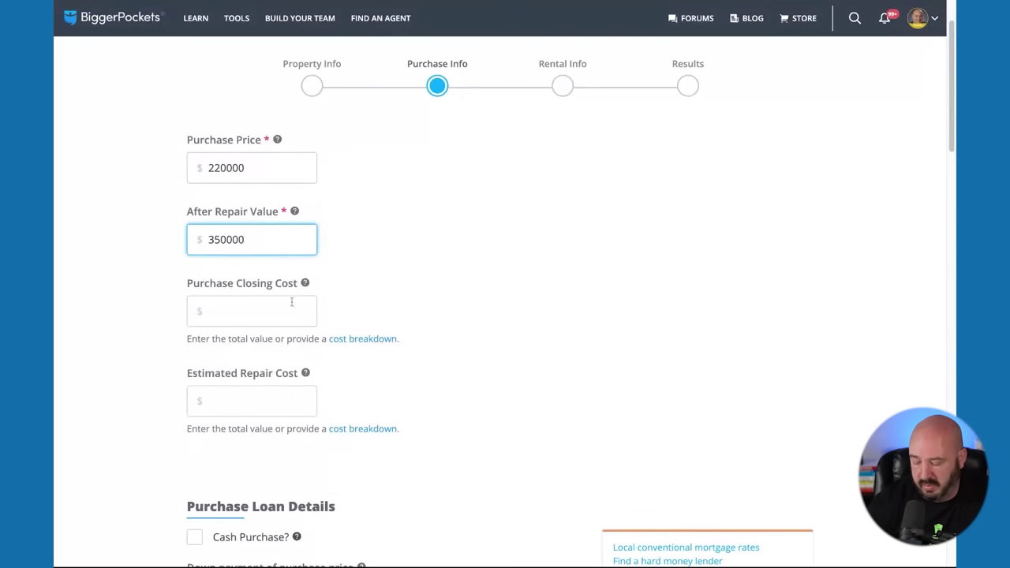
Step: Set the purchase closing cost to $5000 and consult the field's help text
click(293, 319)
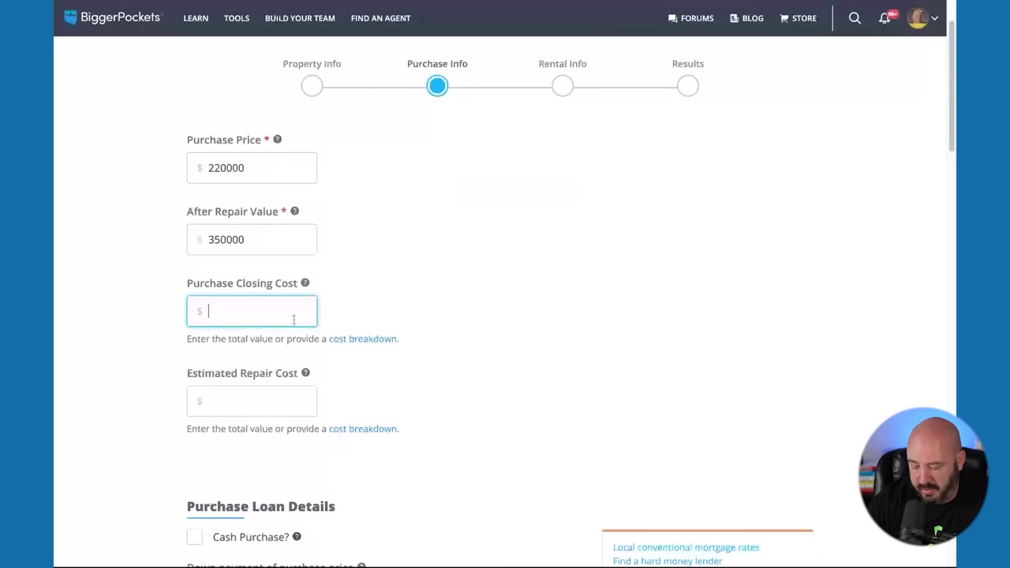
text(50000)
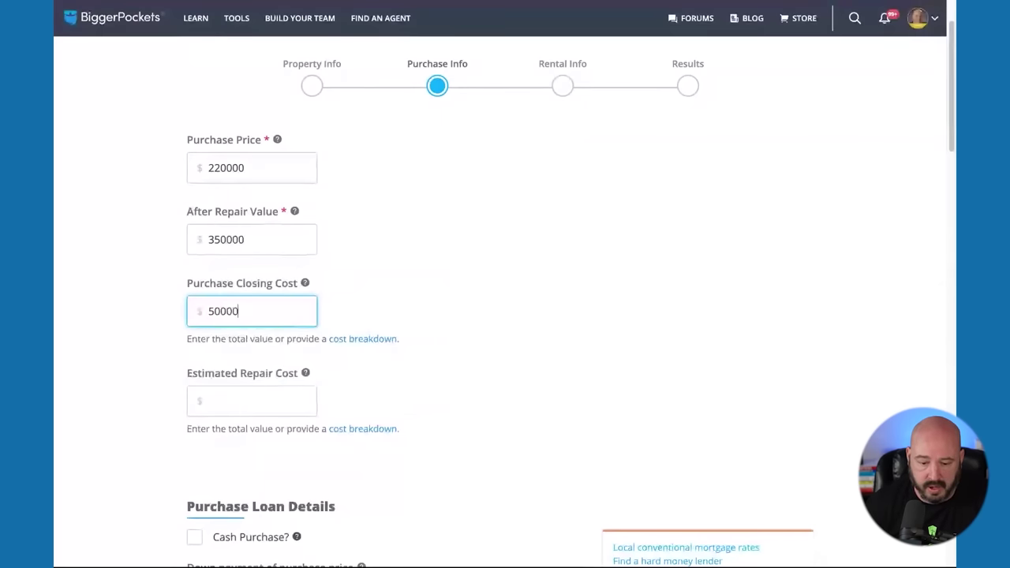
key(BackSpace)
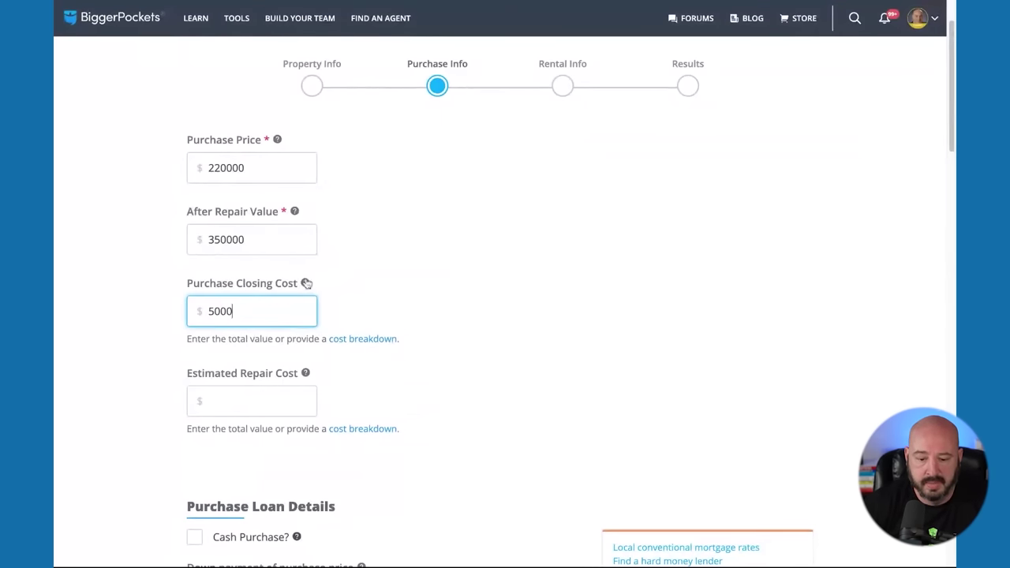
mouse_move(306, 284)
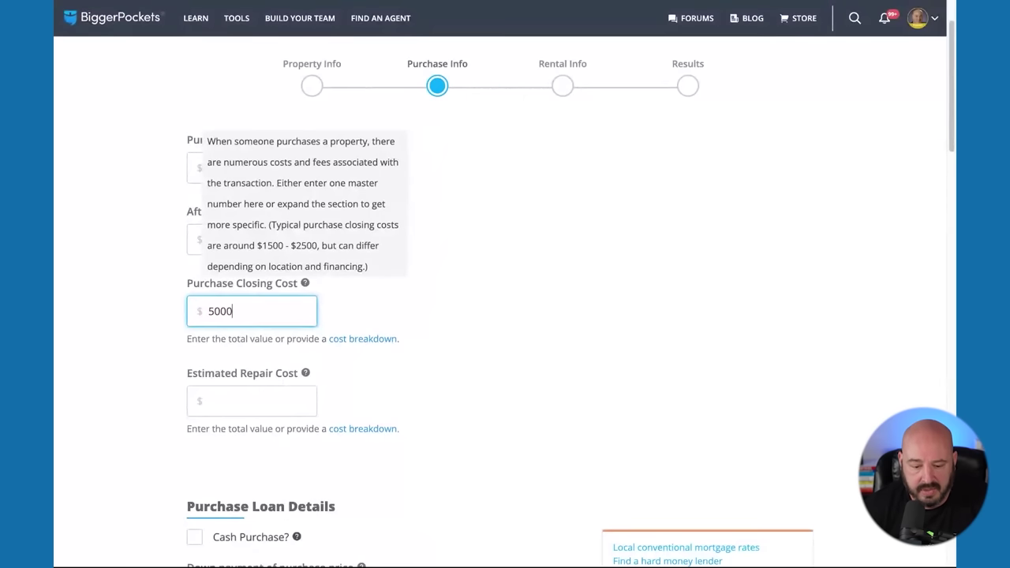
Step: Set the estimated repair cost to $50000
click(249, 401)
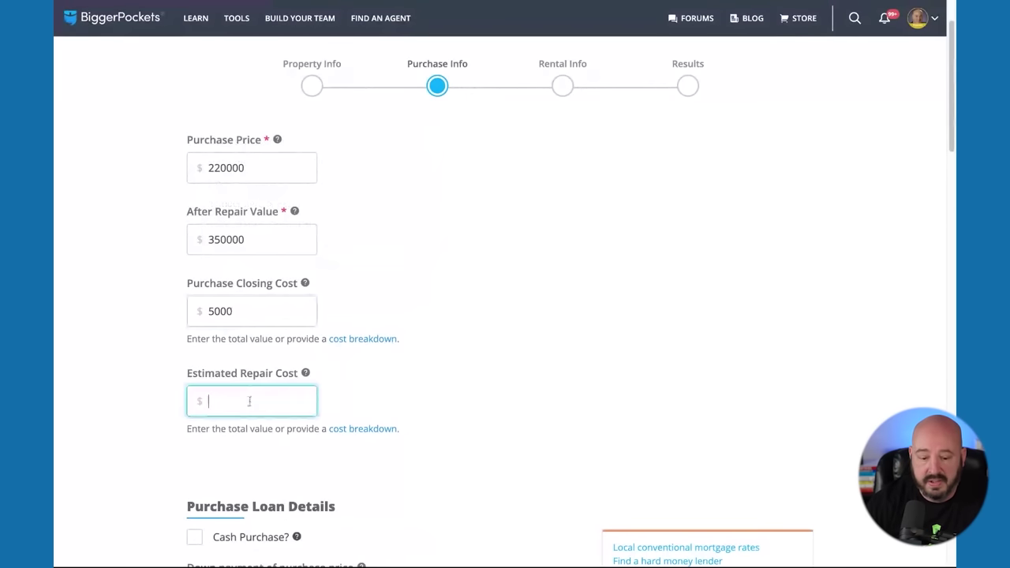
text(50)
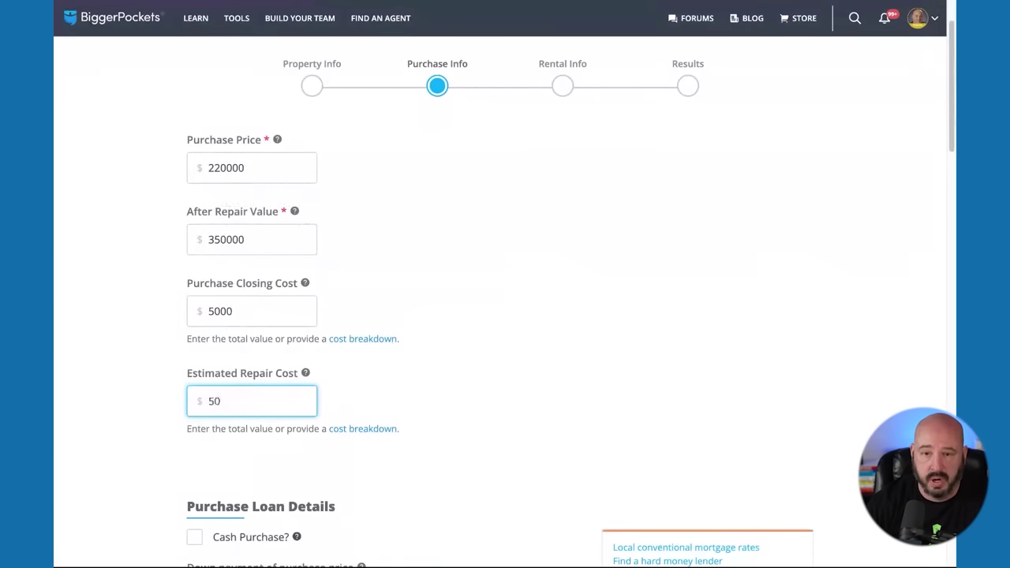
text(00)
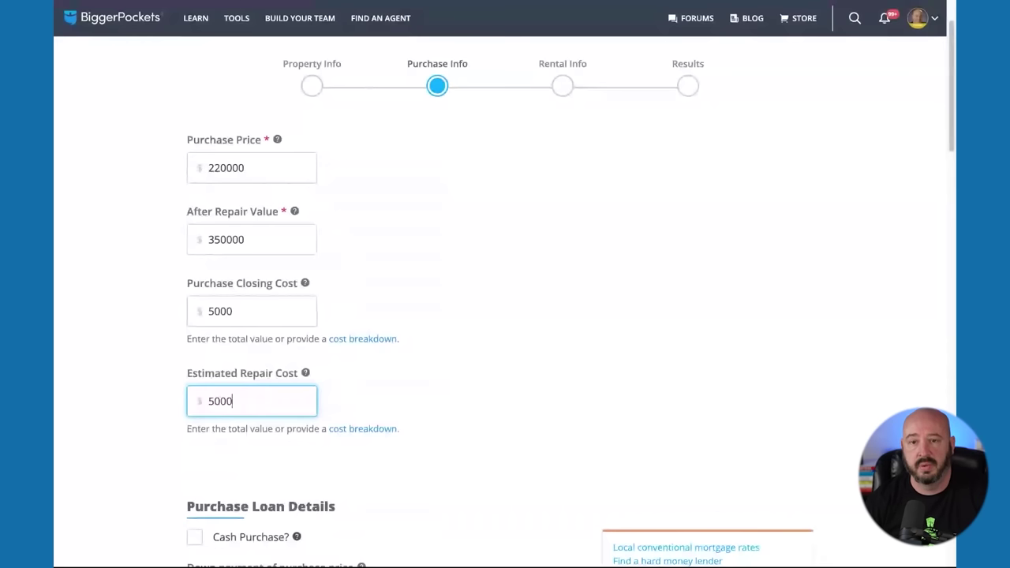
text(0)
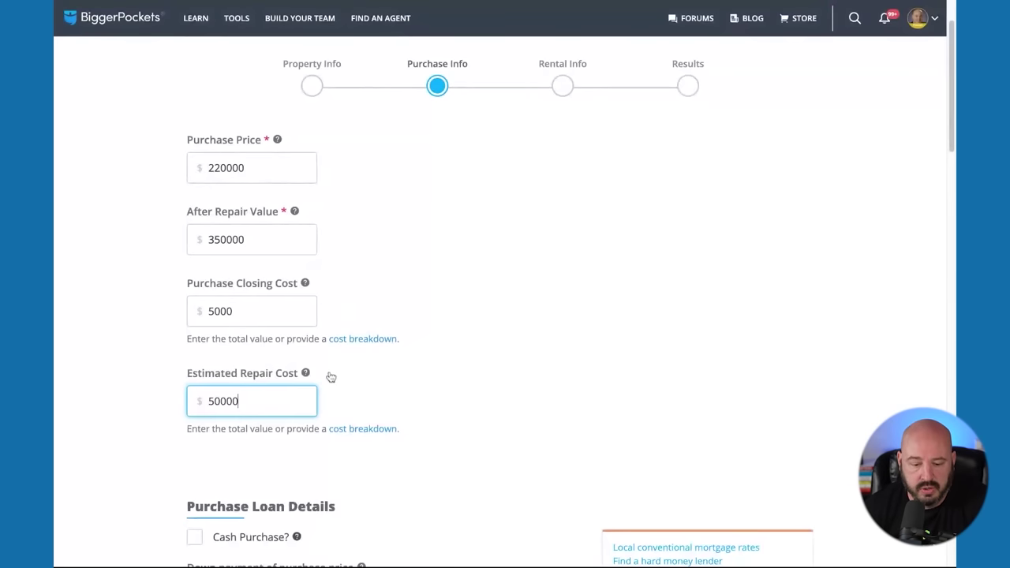
Step: Mark the deal as a cash purchase and set the refinance to happen after 12 months
scroll(330, 377, down, 4)
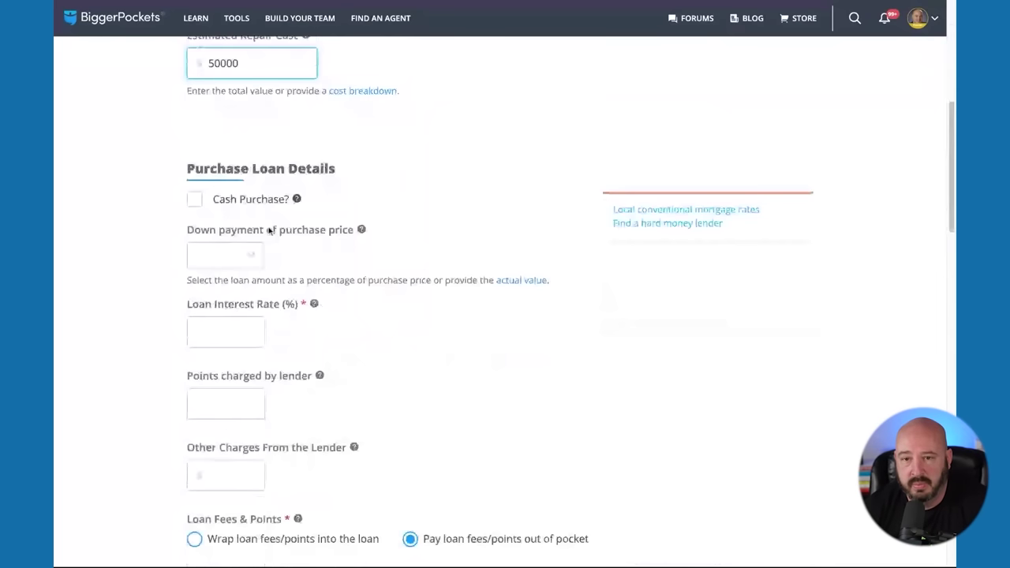
scroll(269, 230, down, 1)
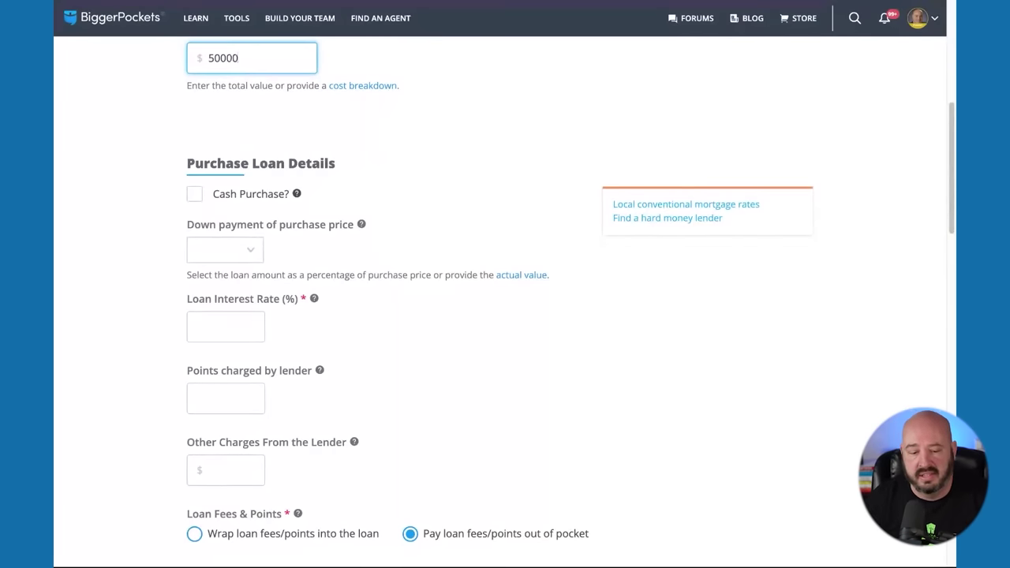
click(195, 193)
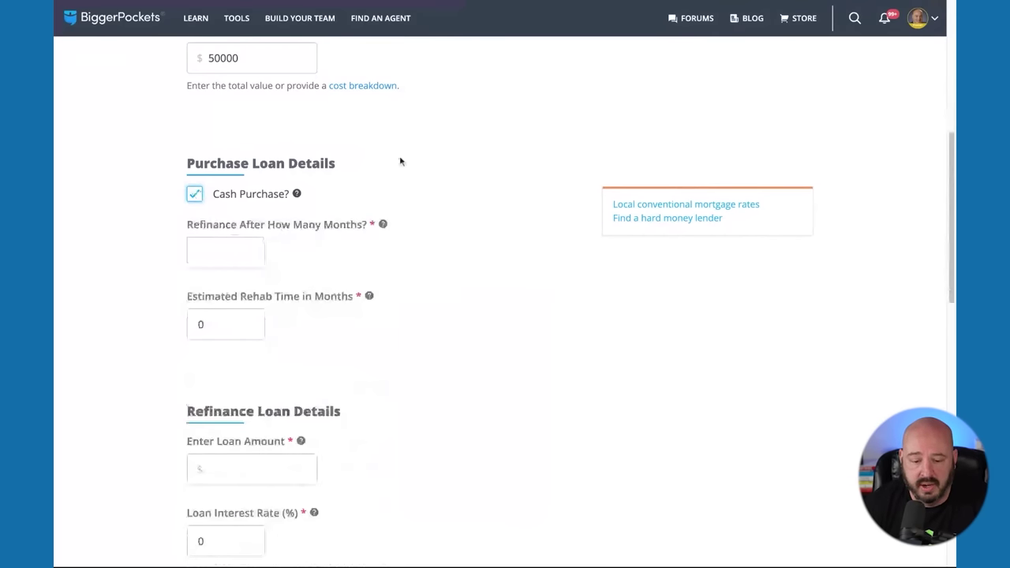
key(Tab)
text(12)
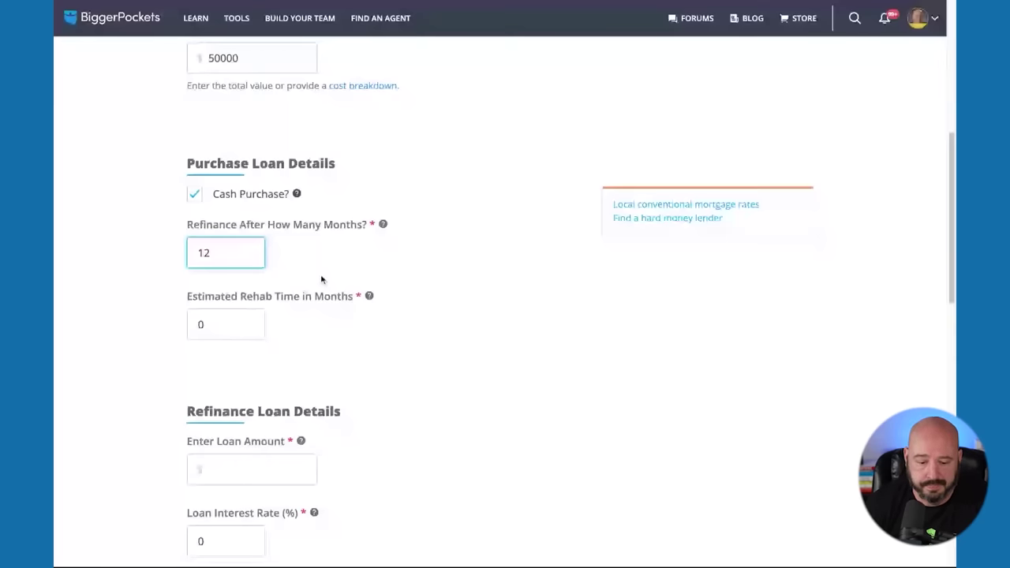
Step: Set the estimated rehab time to 2 months
scroll(315, 279, down, 1)
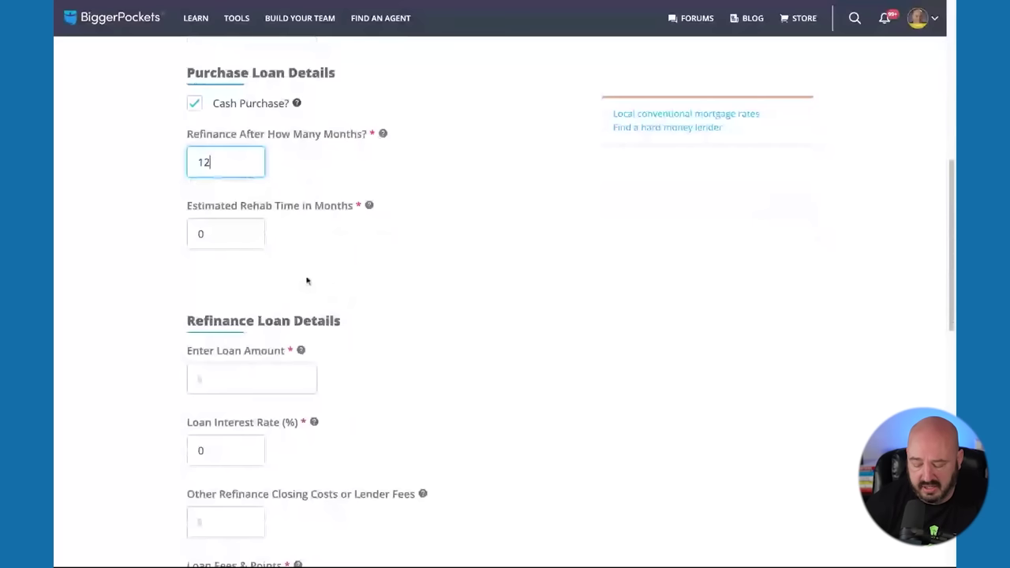
click(246, 238)
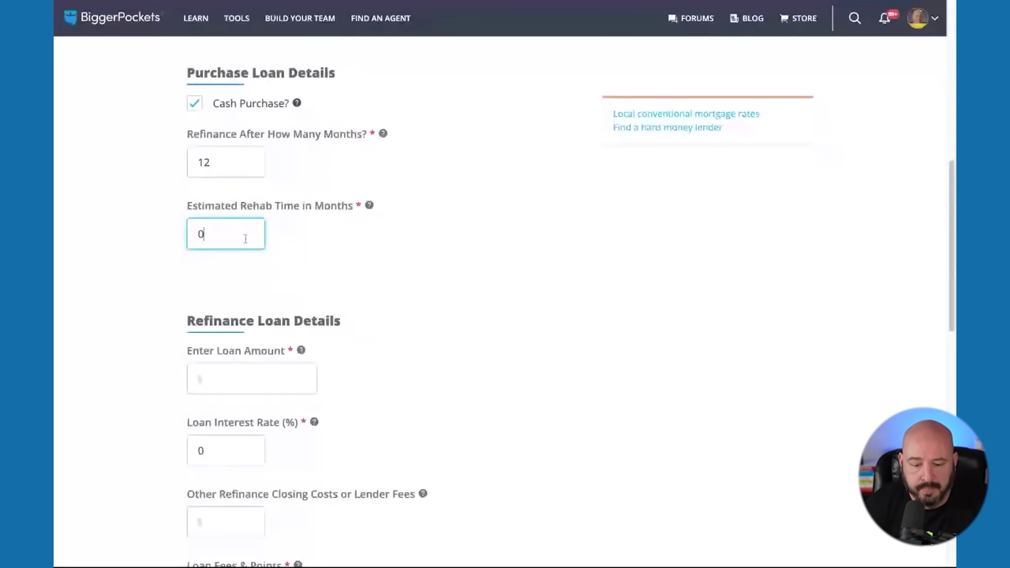
key(BackSpace)
text(2)
Step: Set the refinance loan amount to $280000 and its interest rate to 7.5%
scroll(337, 300, down, 1)
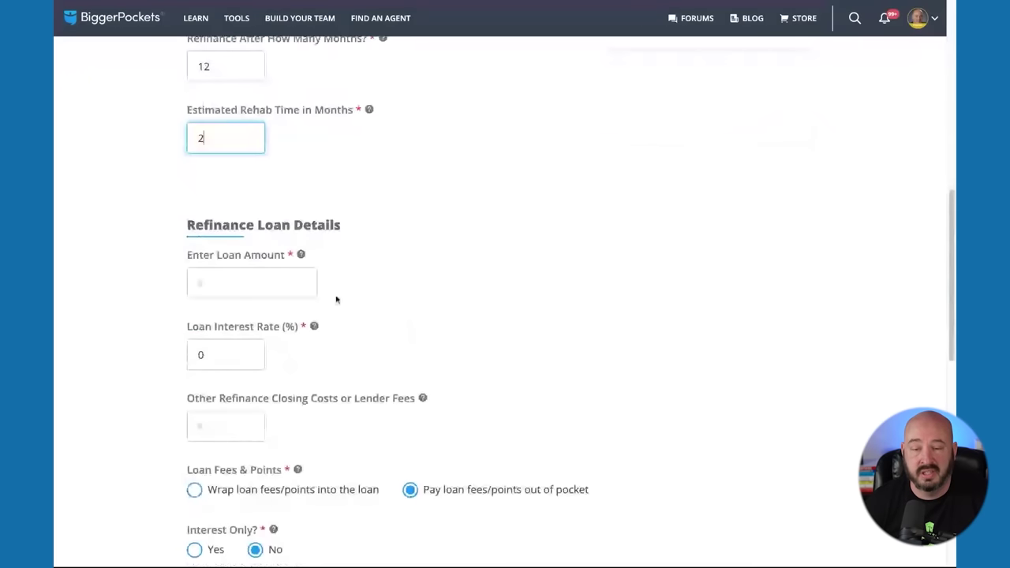
click(285, 283)
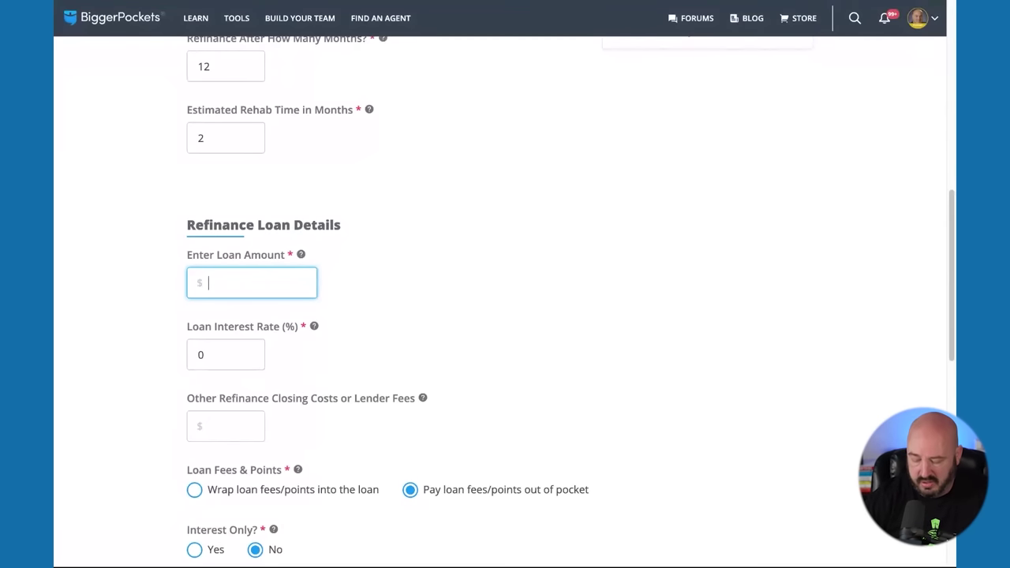
text(280000)
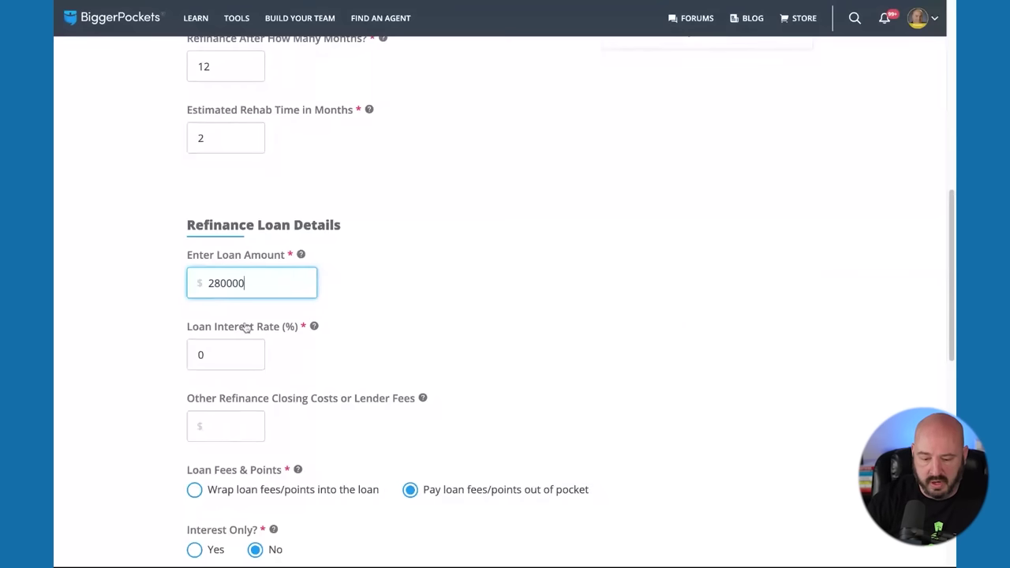
click(224, 356)
text(7)
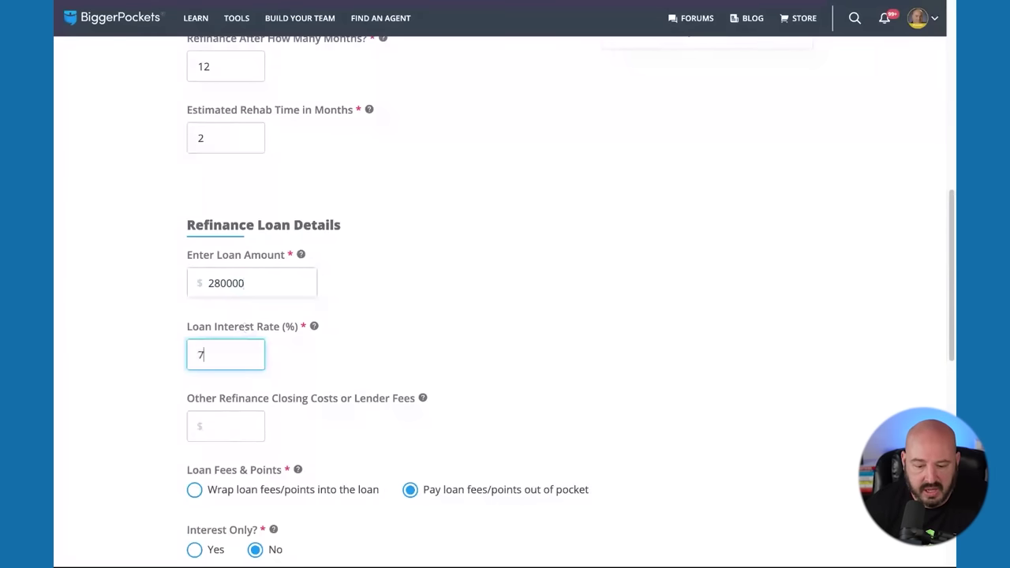
text(.5)
Step: Set the other refinance closing costs or lender fees to $5000
scroll(223, 410, down, 1)
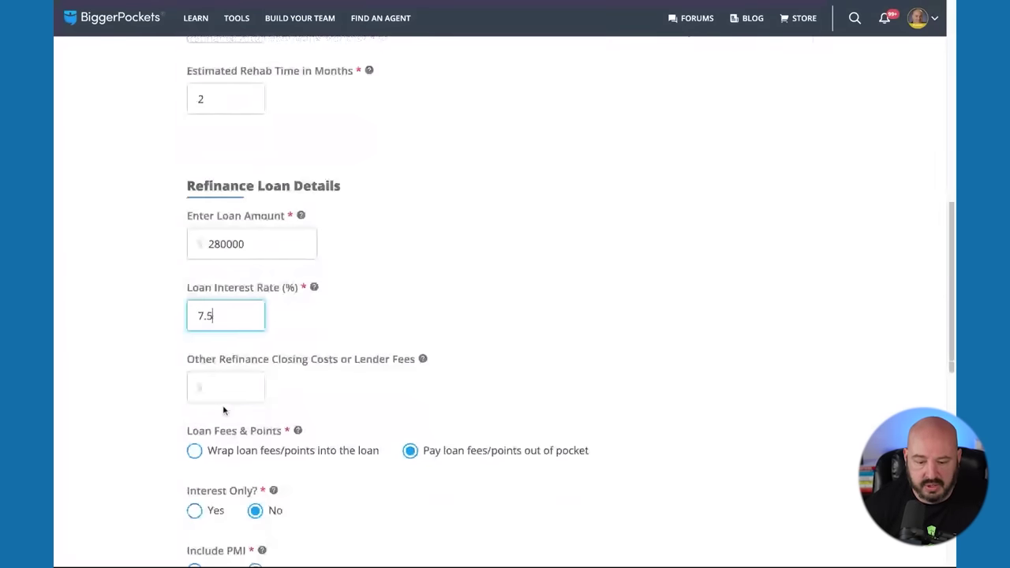
scroll(223, 410, down, 2)
click(220, 311)
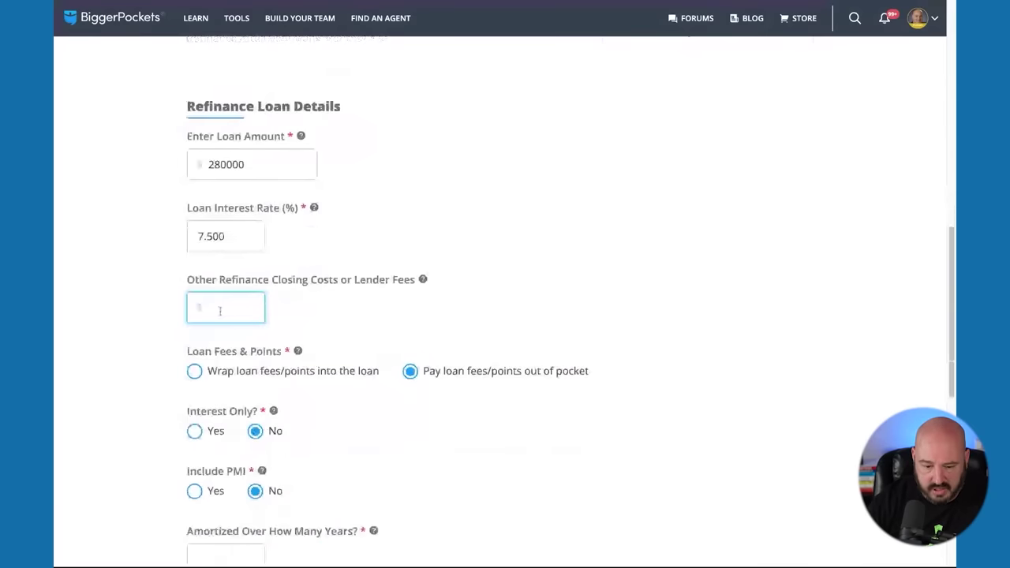
text(5000)
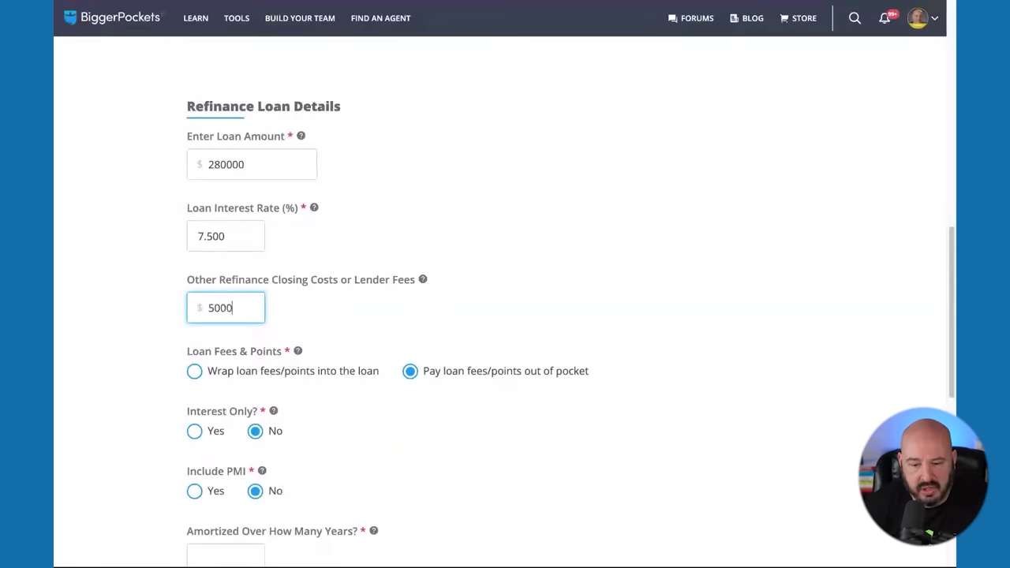
scroll(505, 299, up, 3)
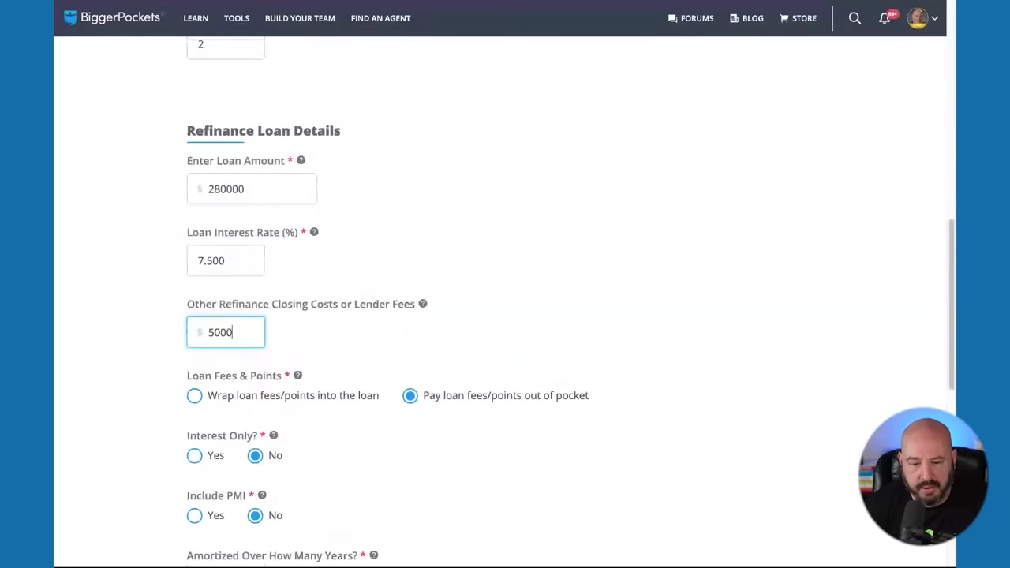
scroll(505, 300, down, 2)
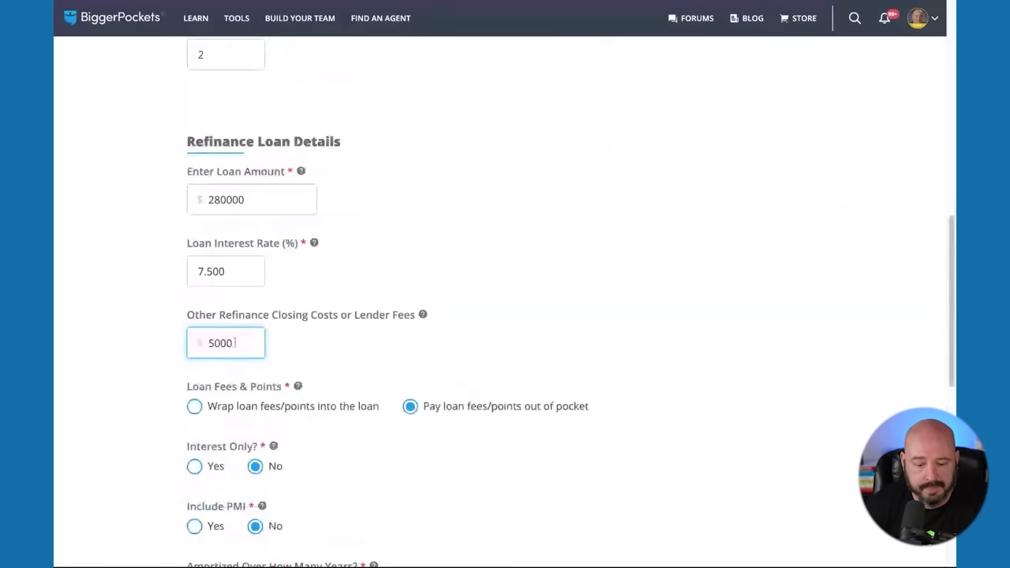
Step: Amortize the refinance loan over 30 years, leave the cap rate blank and advance the report to the Rental Info stage
scroll(235, 343, down, 3)
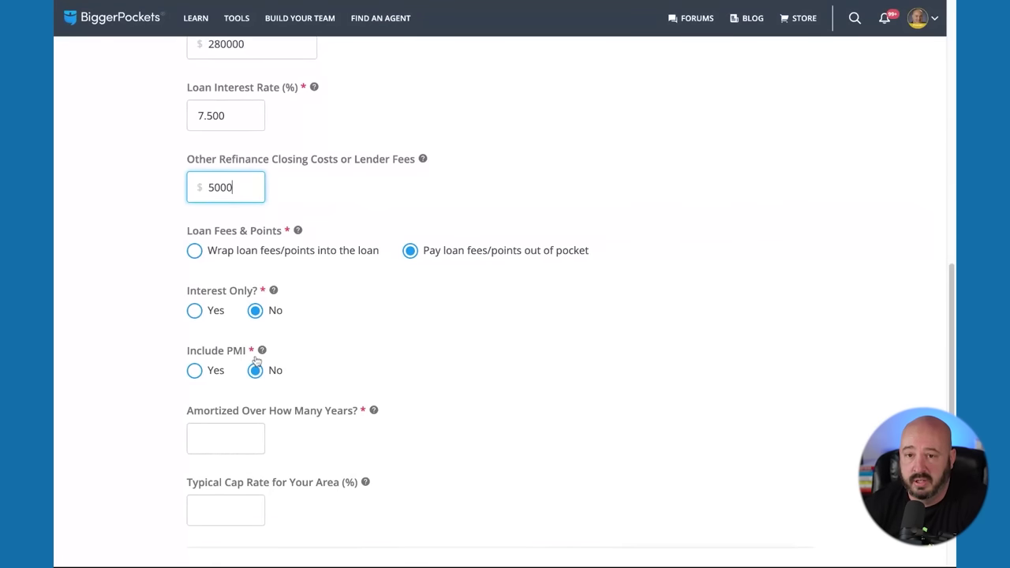
scroll(238, 457, down, 1)
click(221, 415)
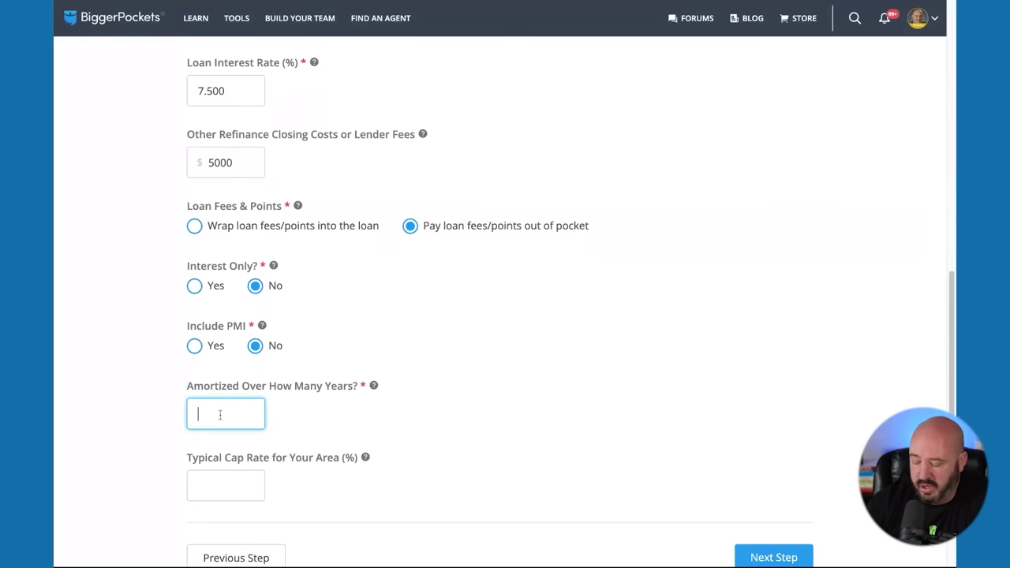
text(30)
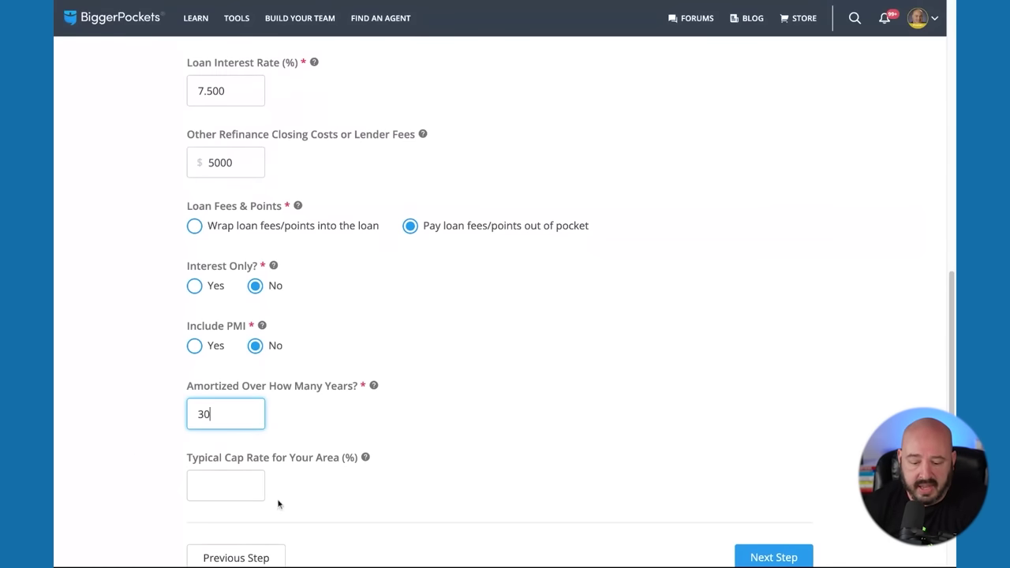
scroll(210, 442, down, 2)
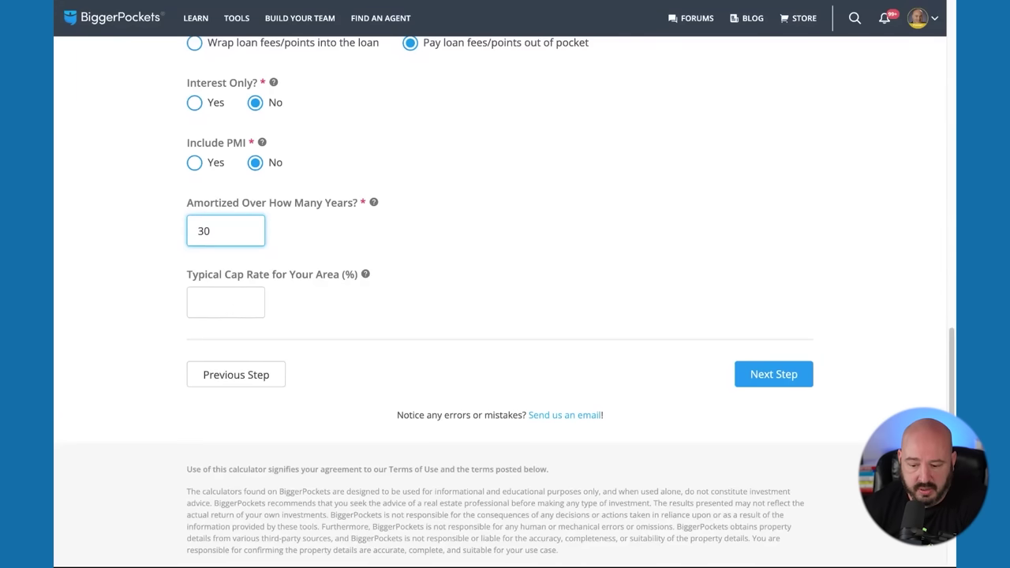
click(785, 381)
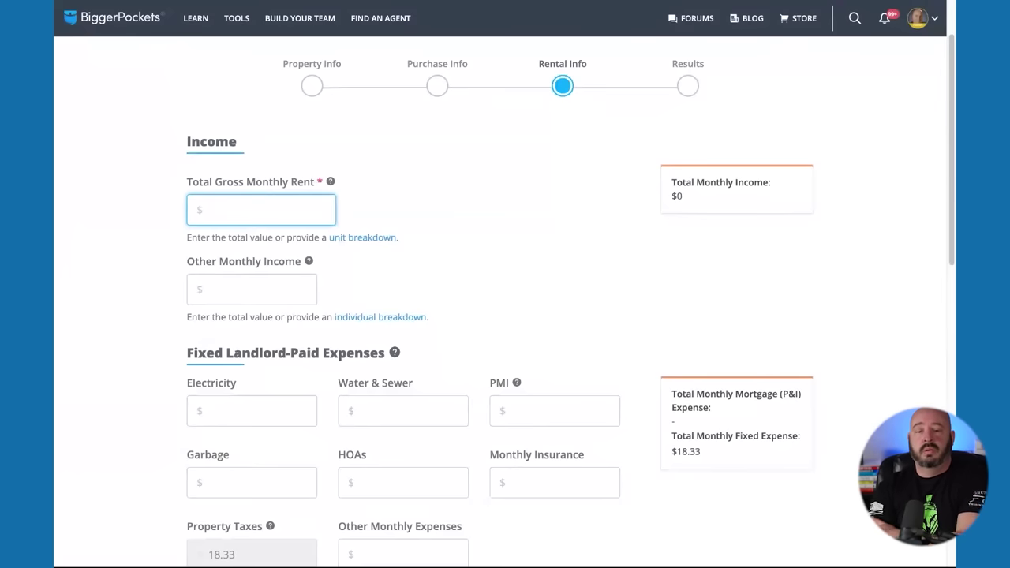
Step: Set the total gross monthly rent to $3200
text(3200)
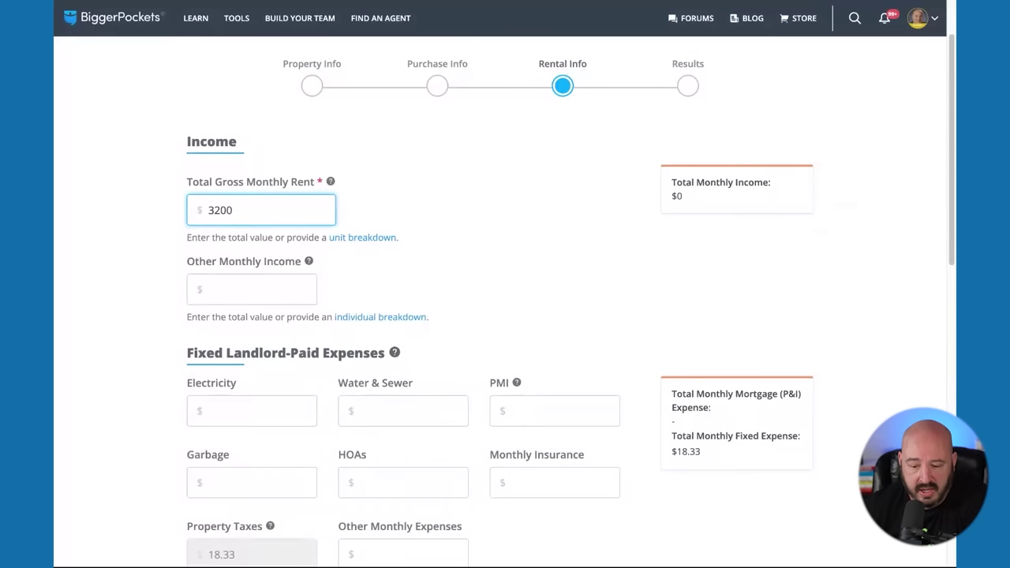
scroll(505, 315, down, 1)
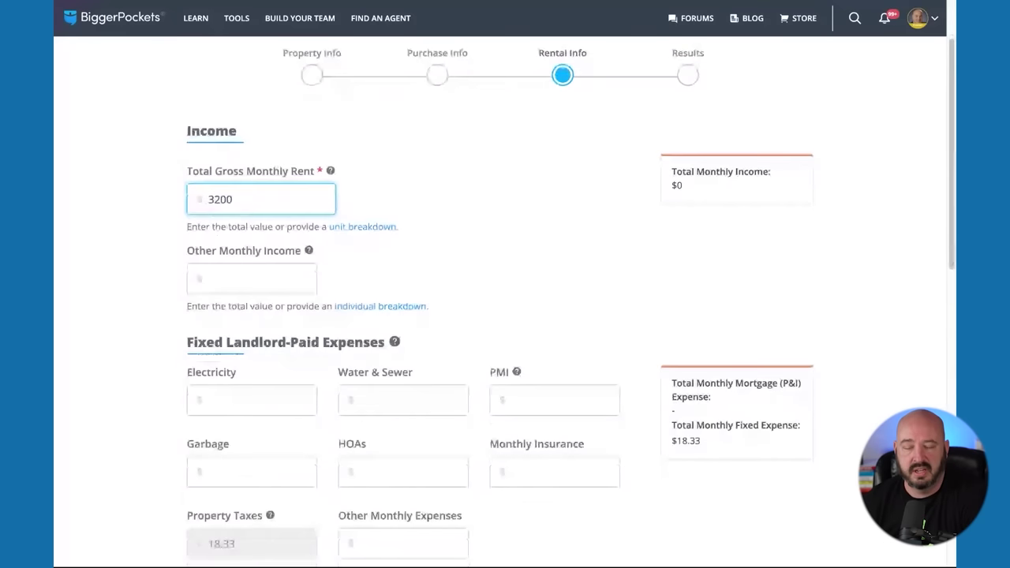
scroll(505, 316, down, 1)
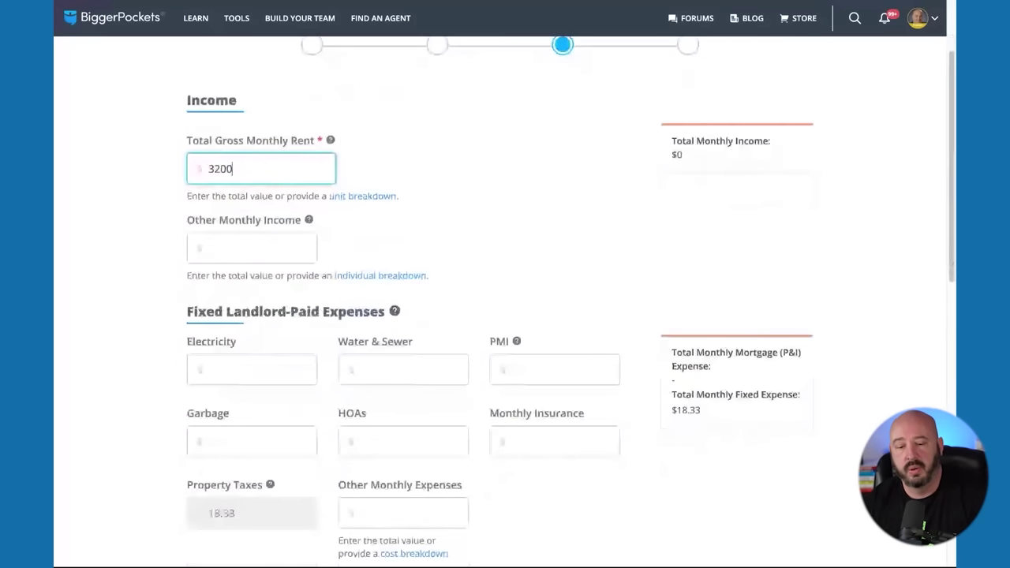
scroll(253, 355, down, 1)
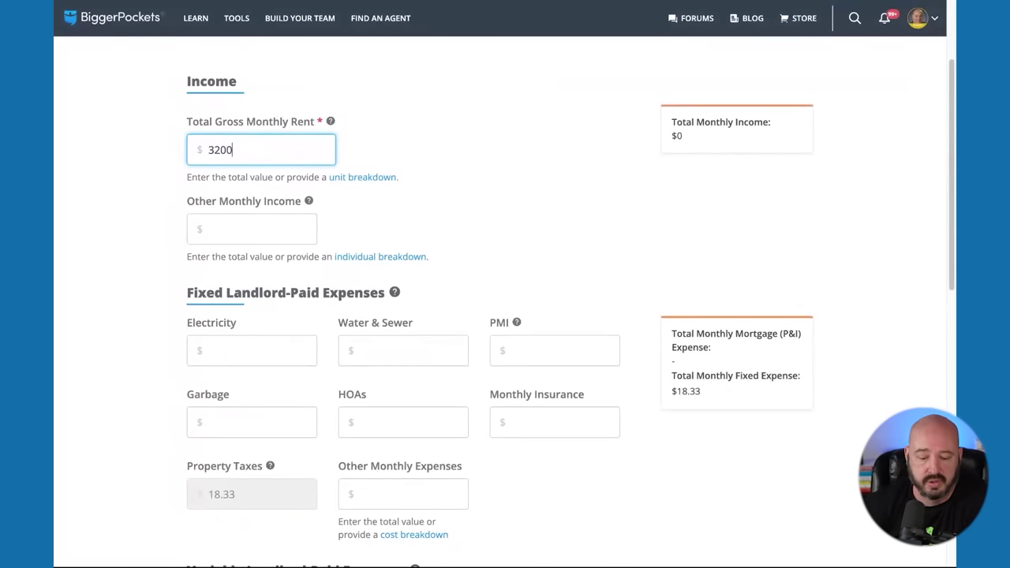
scroll(252, 351, down, 1)
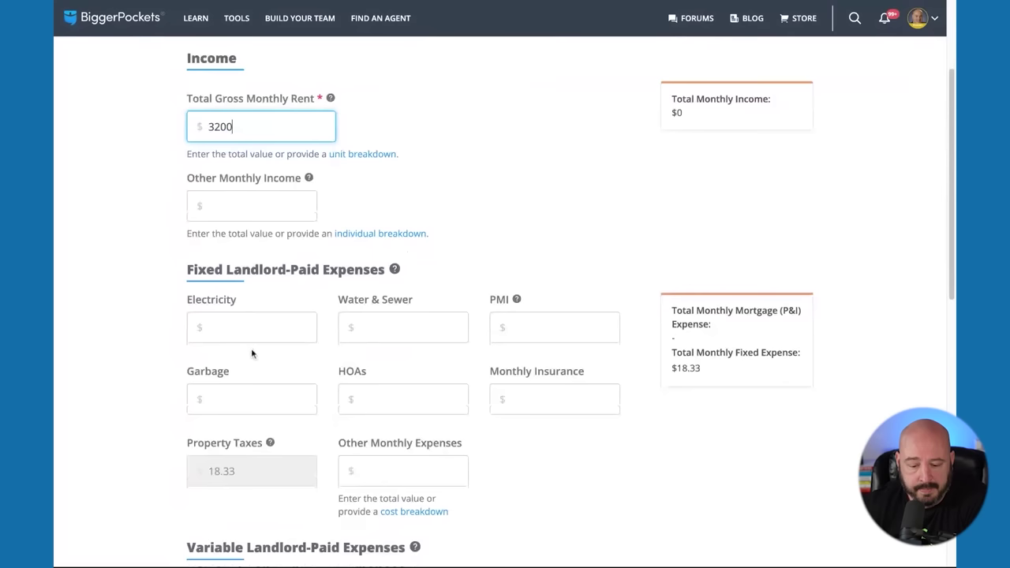
Step: Try to edit the Property Taxes amount under the fixed landlord-paid expenses and check the field's help text
scroll(251, 353, down, 2)
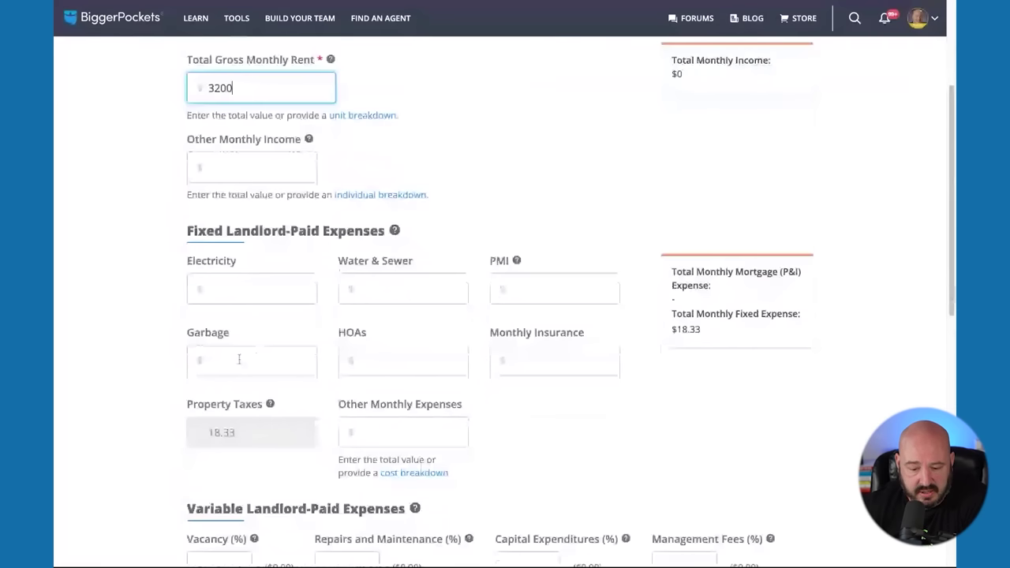
click(258, 437)
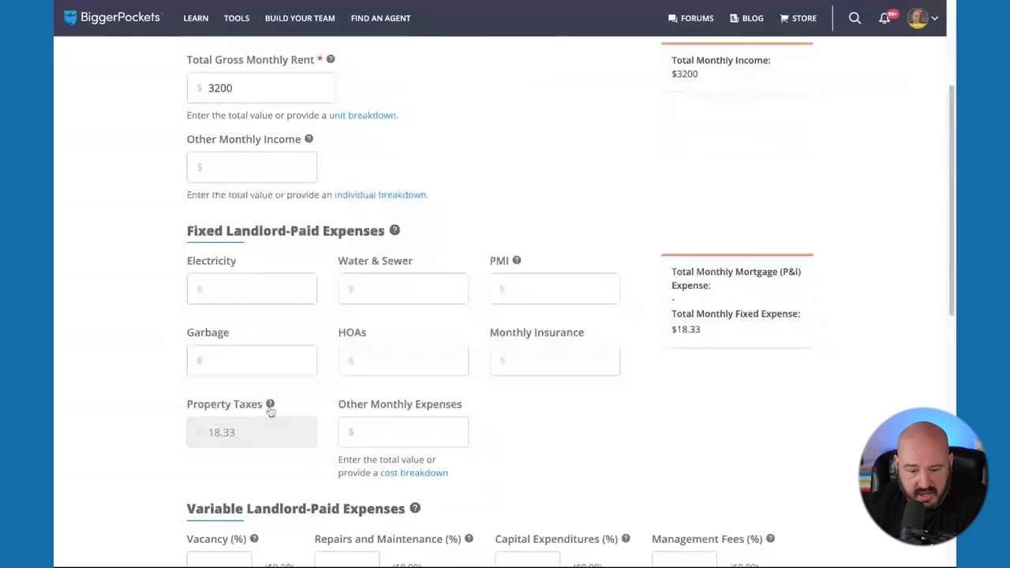
mouse_move(270, 405)
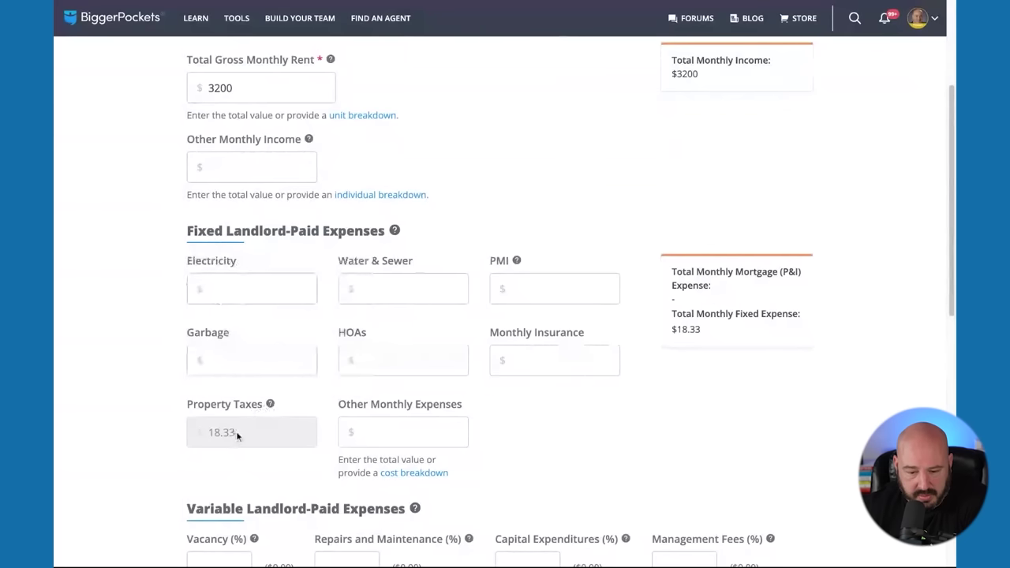
Step: Go back to the Property Info stage and set the annual property taxes to $2640
scroll(237, 436, up, 2)
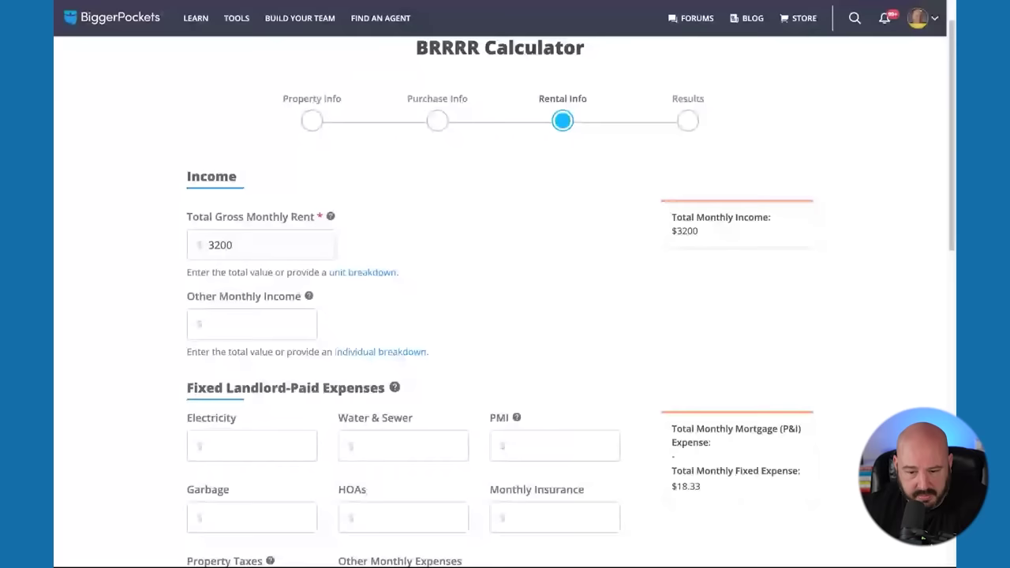
scroll(243, 416, down, 5)
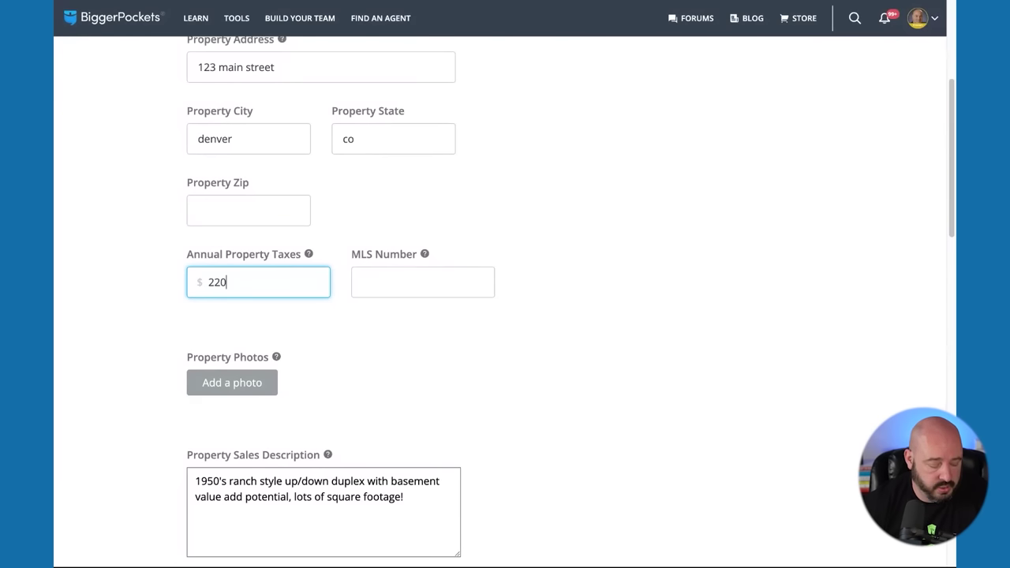
key(BackSpace)
key(BackSpace)
key(BackSpace)
text(2640)
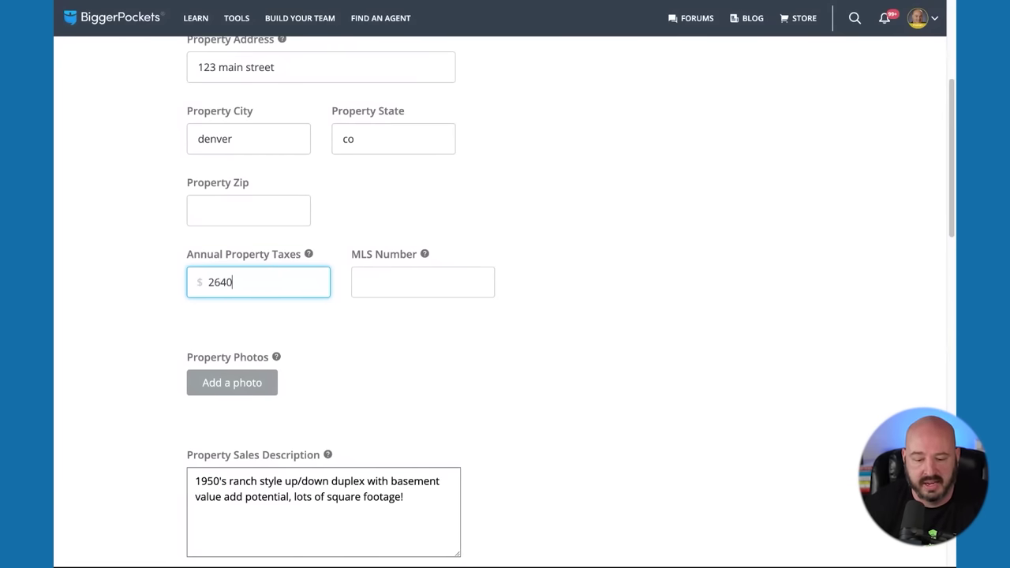
Step: Advance the report from the Property Info stage through the purchase and refinance details back to the Rental Info stage
scroll(381, 435, down, 8)
scroll(677, 423, down, 5)
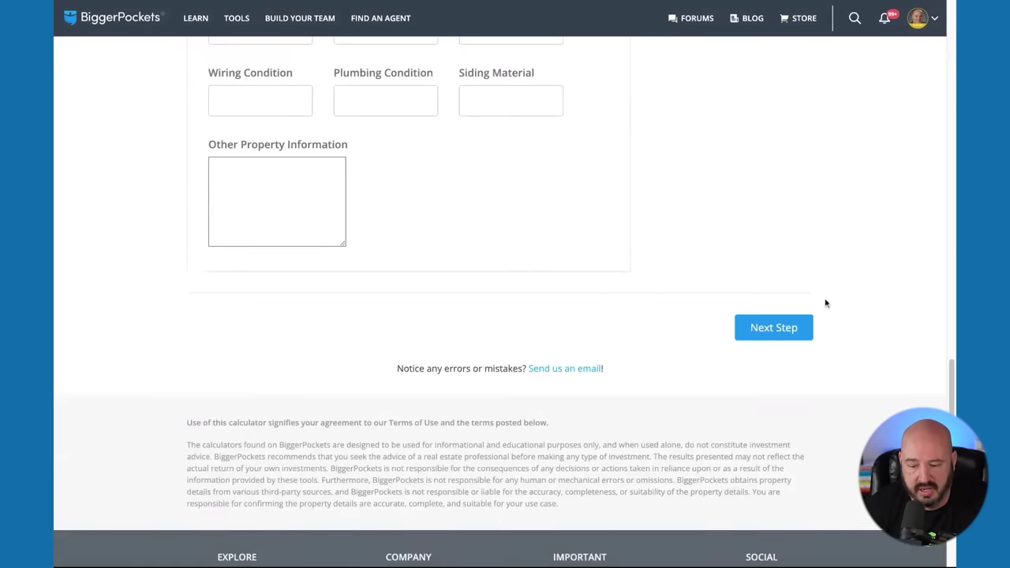
click(774, 326)
scroll(408, 298, down, 5)
scroll(408, 298, down, 10)
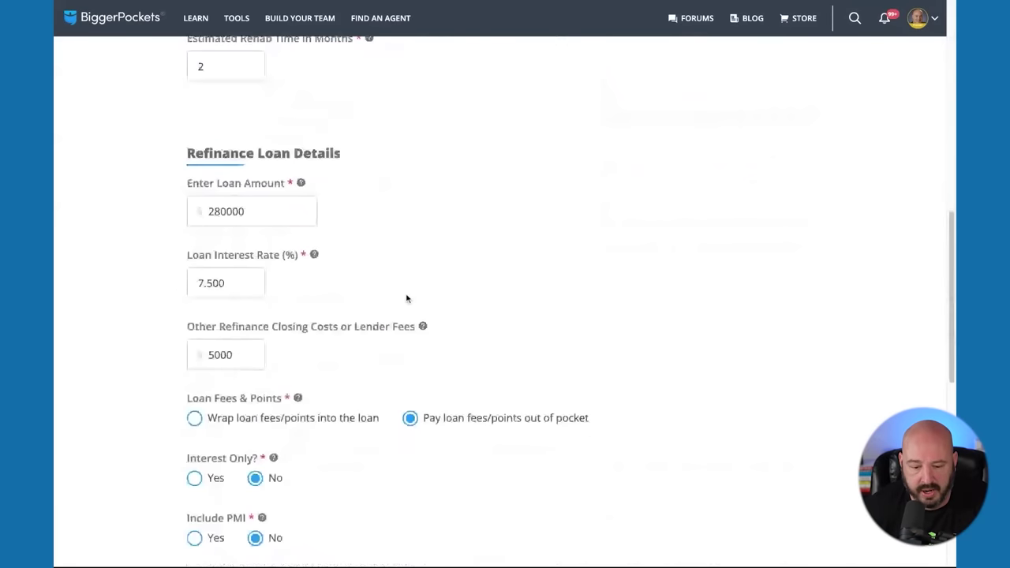
click(773, 422)
Step: Set both the vacancy and the repairs and maintenance rates to 5% under the variable landlord-paid expenses
scroll(393, 254, down, 1)
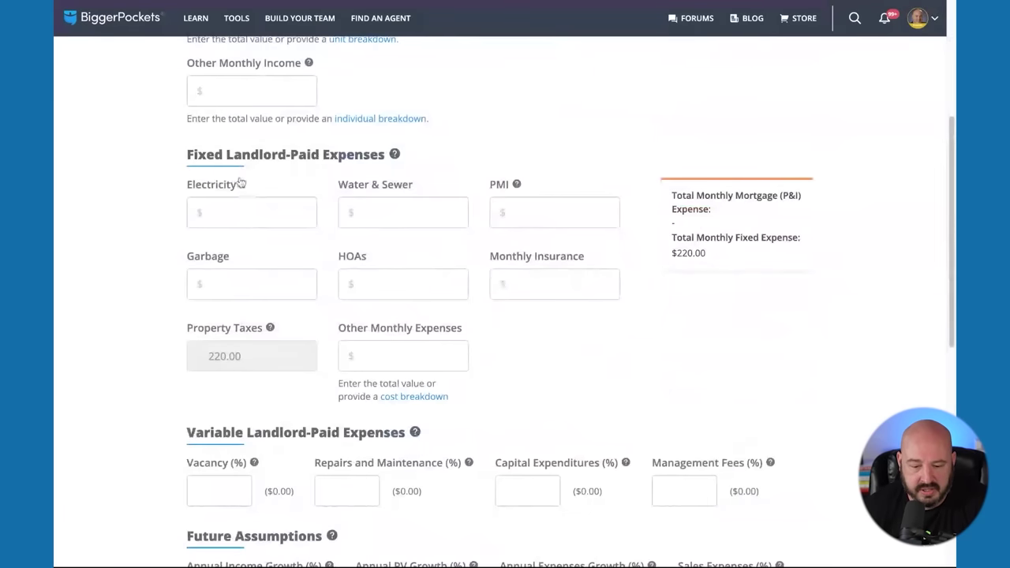
scroll(240, 183, down, 2)
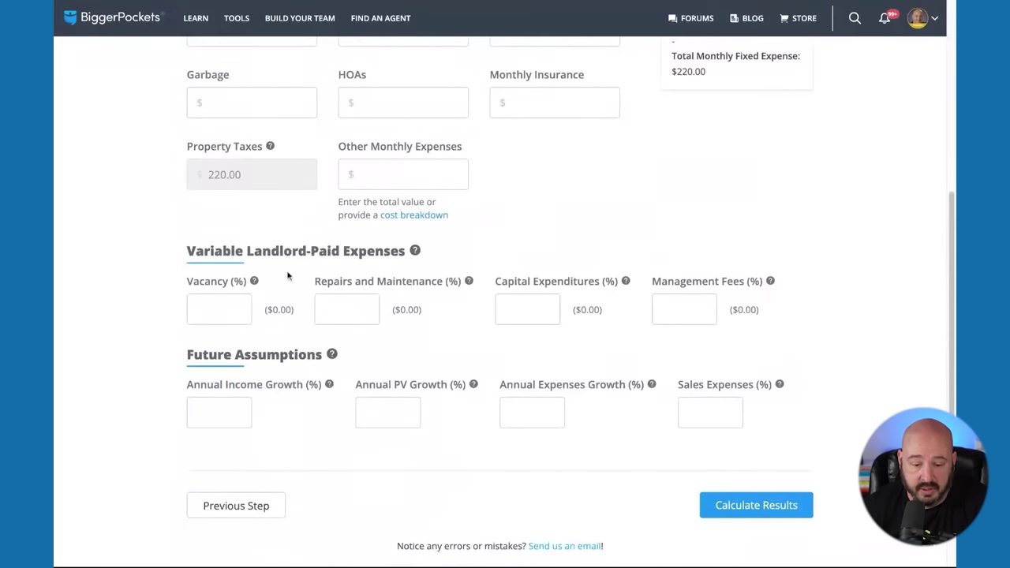
click(215, 318)
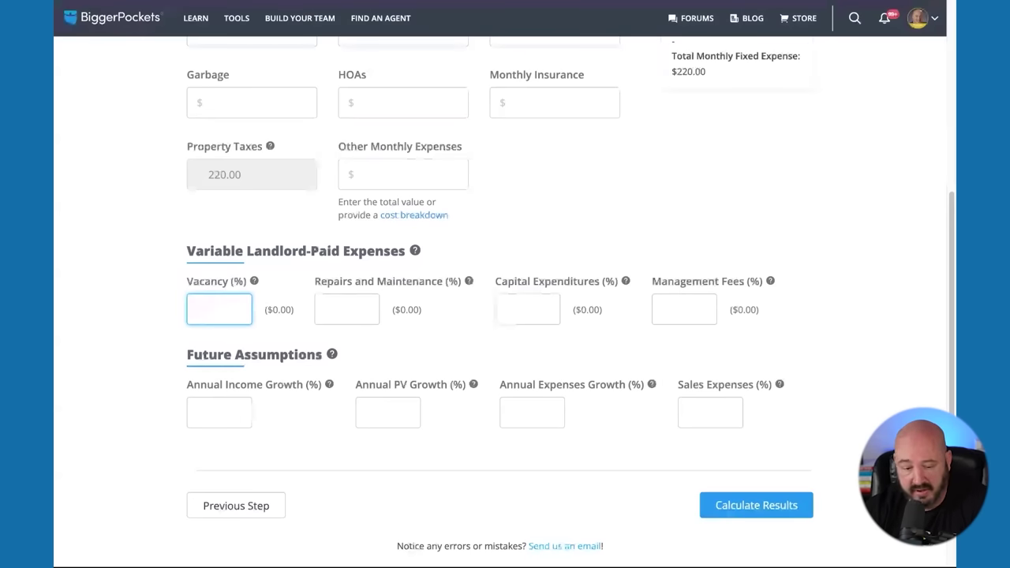
text(5)
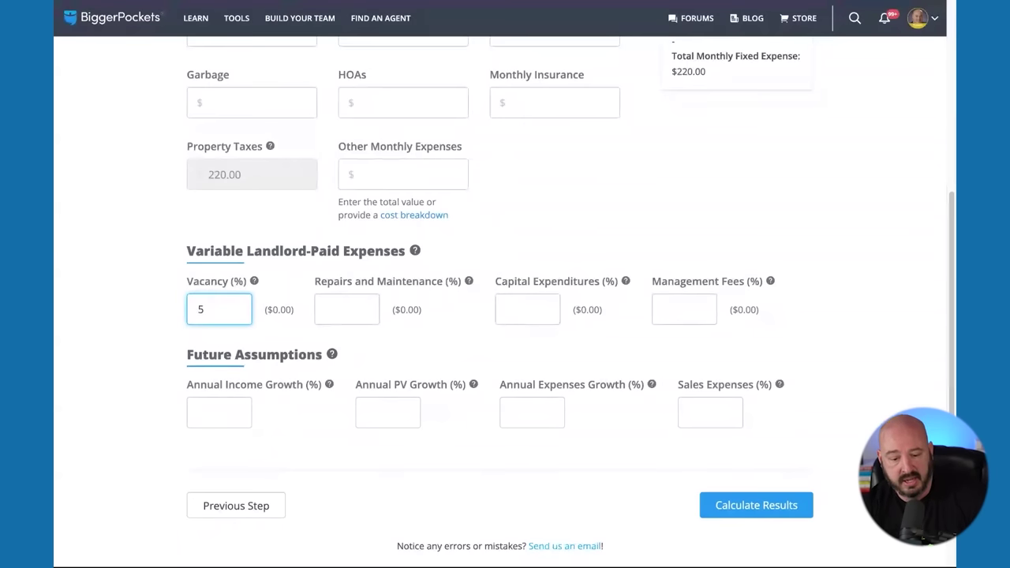
click(347, 310)
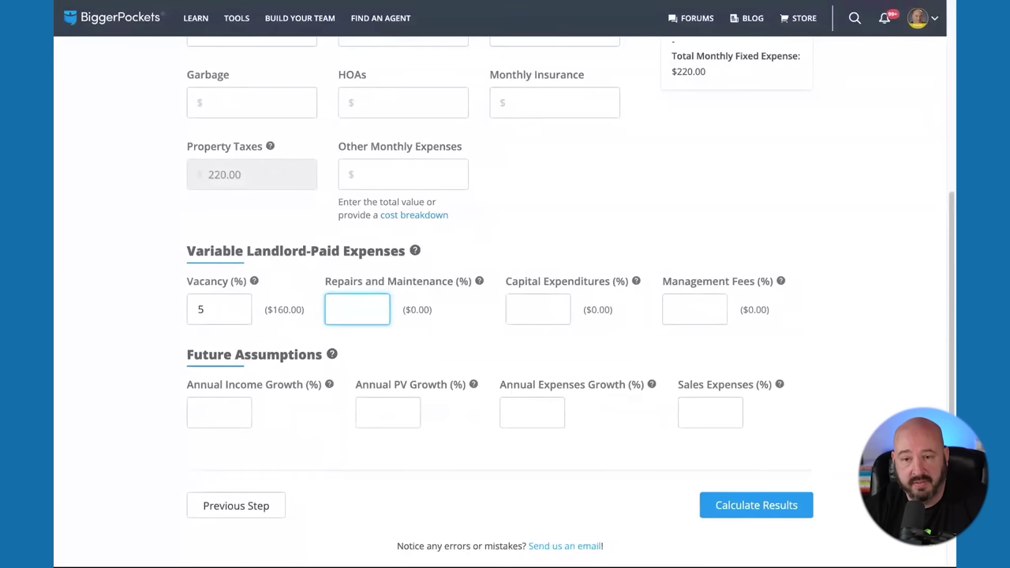
text(5)
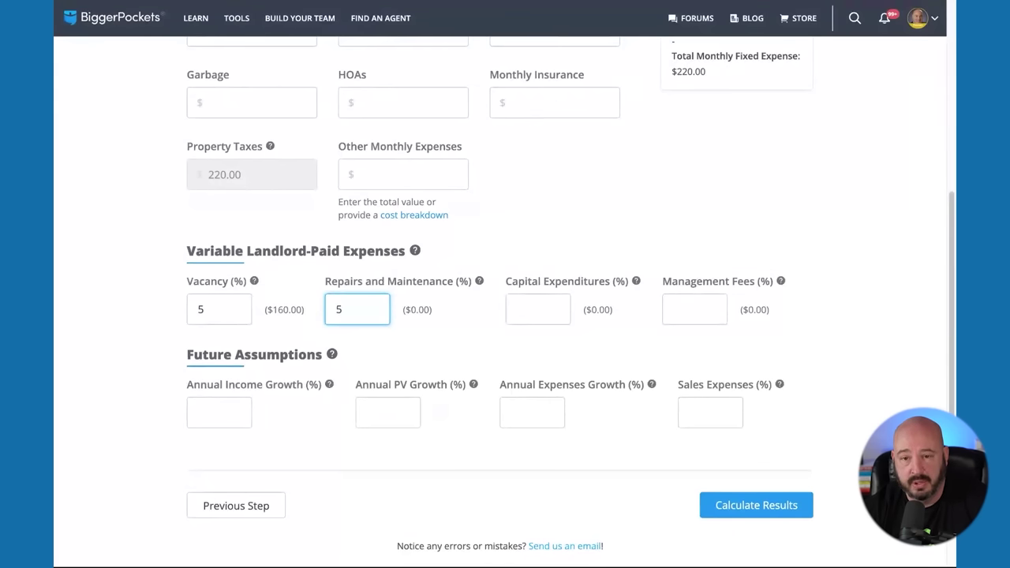
Step: Set capital expenditures to 5% and management fees to 8%, and calculate the report's results
click(538, 309)
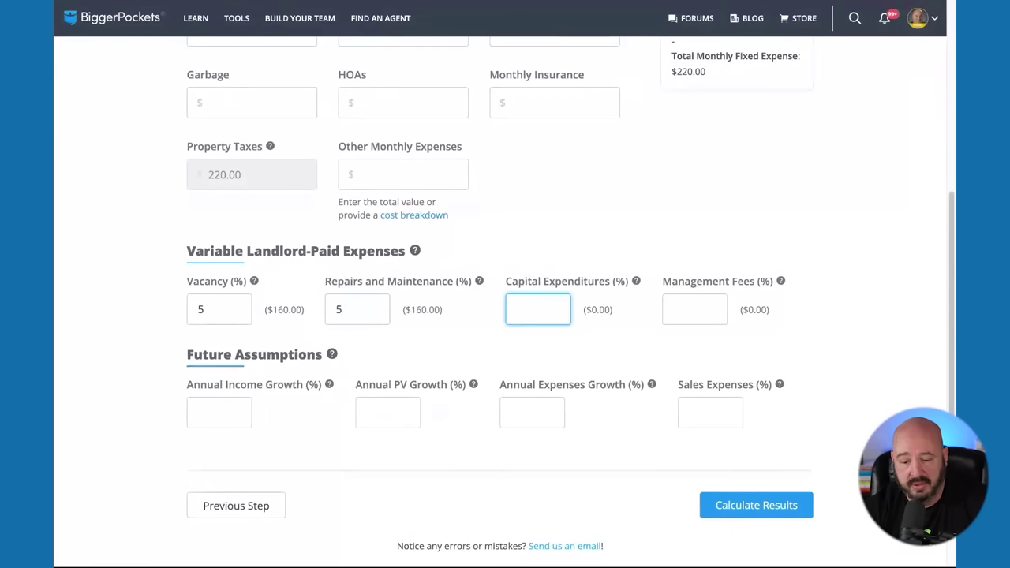
text(5)
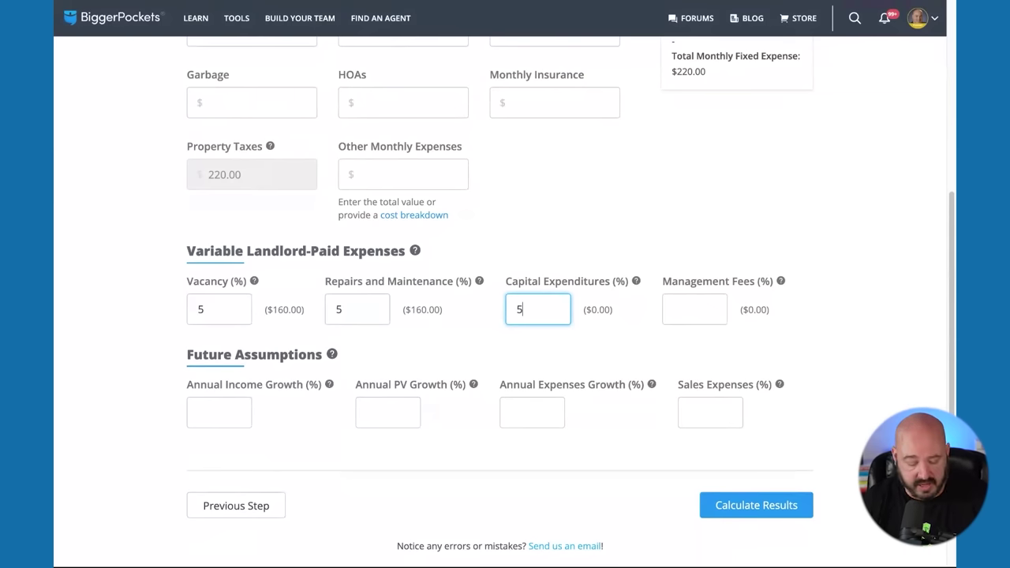
click(694, 309)
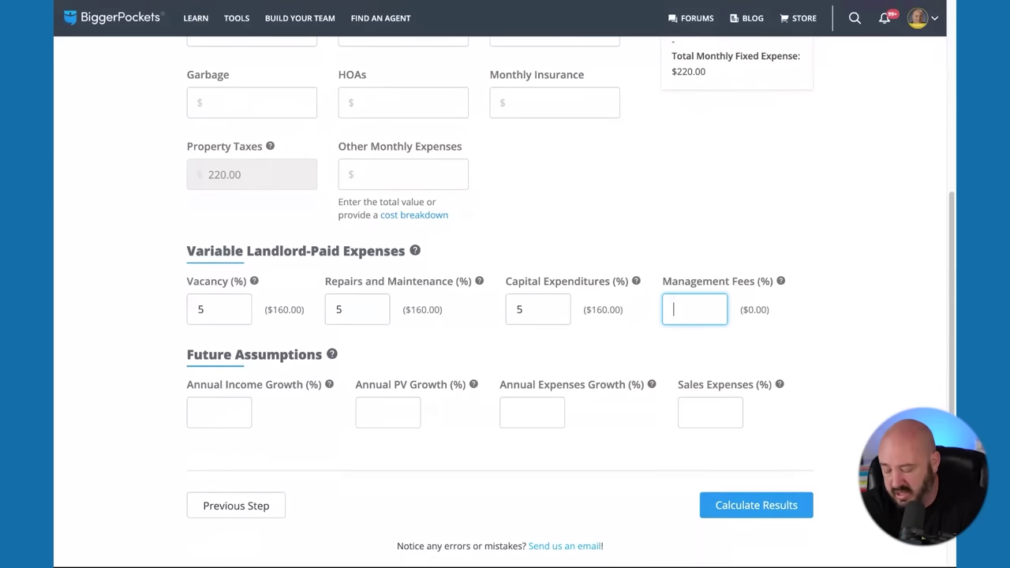
text(8)
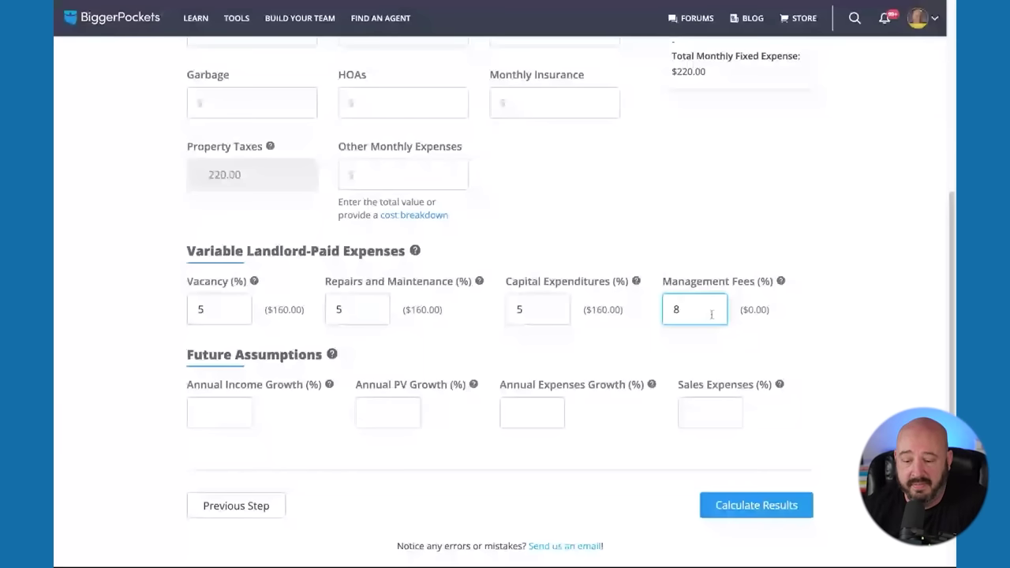
click(746, 511)
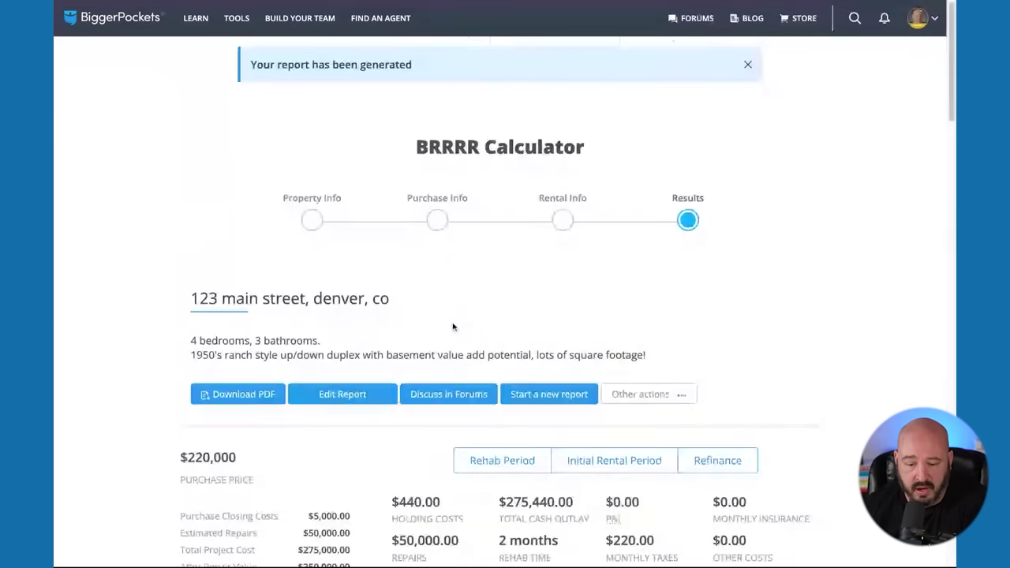
Step: Examine the report's Refinance results, including monthly cashflow, cash on cash ROI, the expense breakdown, acquisition and refinance figures, and financial info
scroll(453, 327, down, 1)
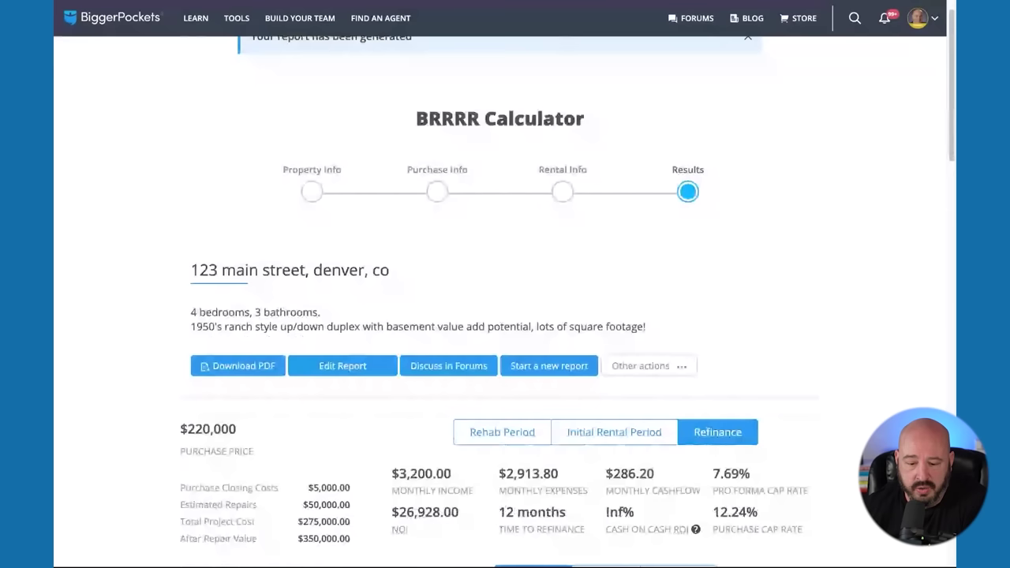
scroll(505, 316, down, 3)
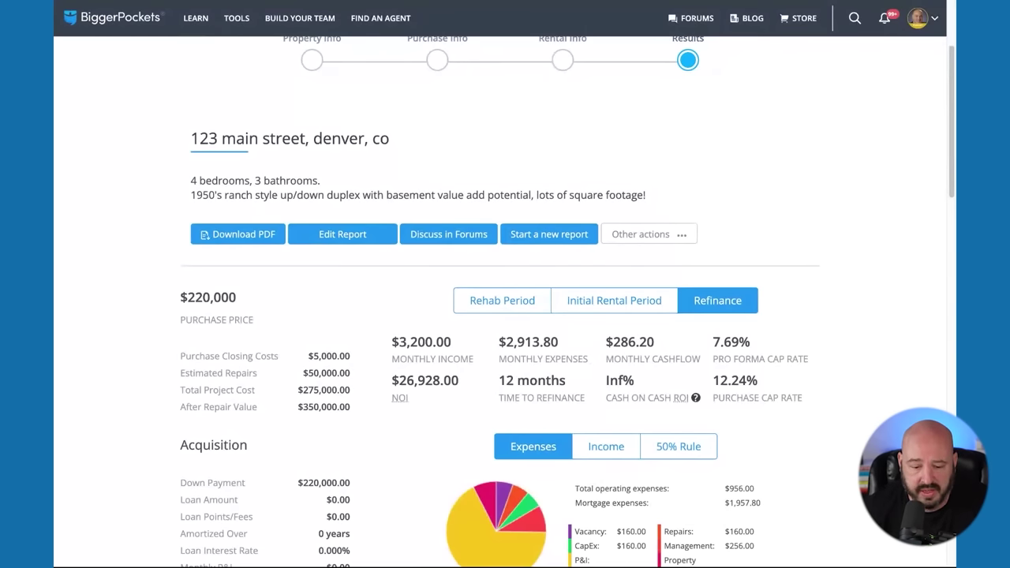
scroll(213, 214, down, 1)
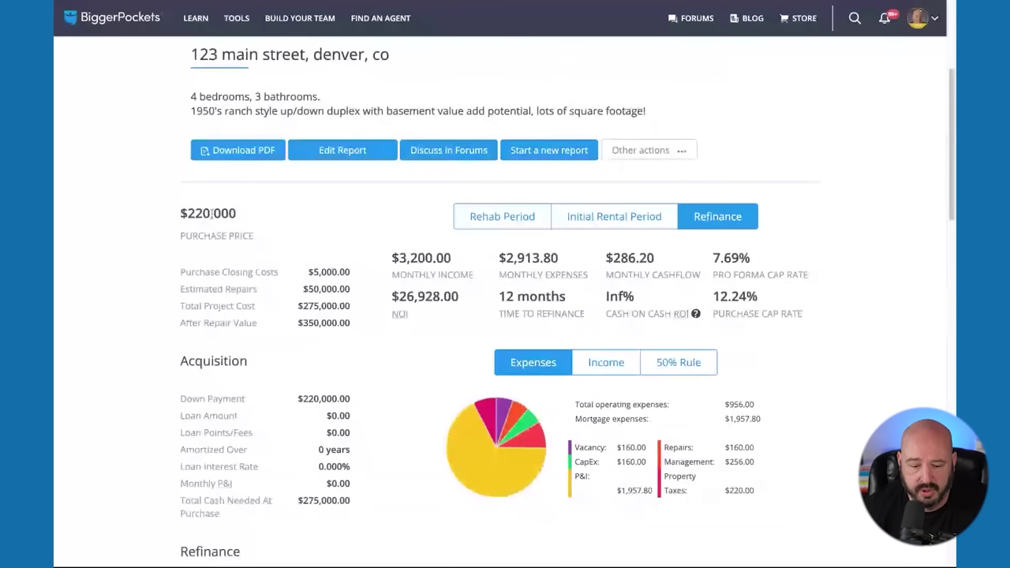
scroll(255, 227, down, 1)
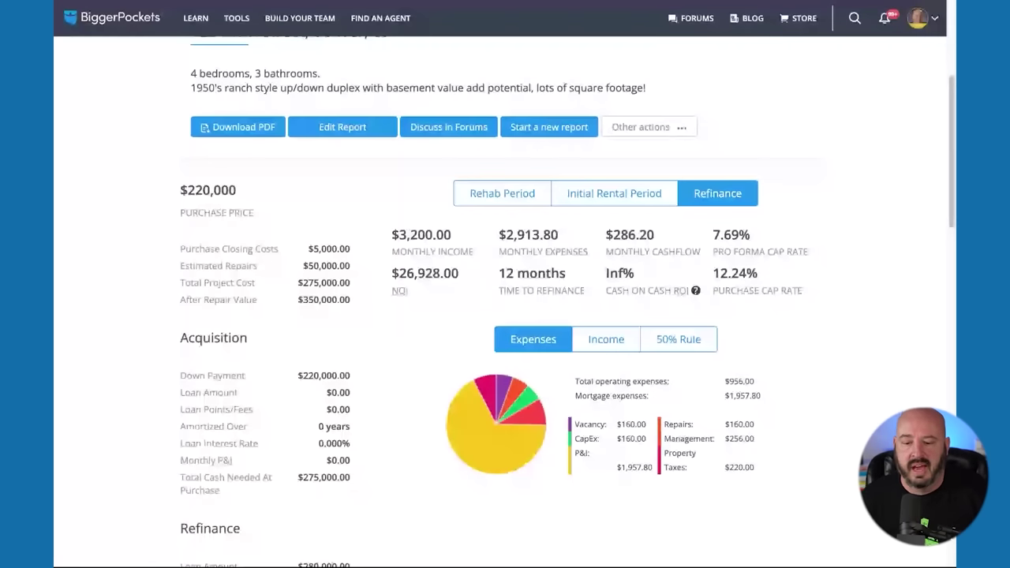
scroll(505, 300, down, 1)
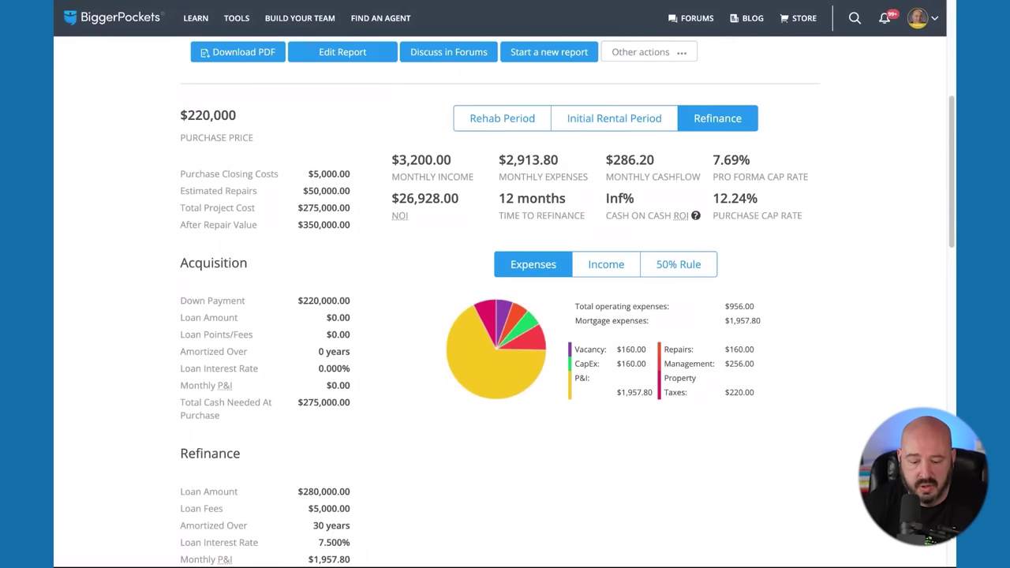
scroll(319, 444, down, 1)
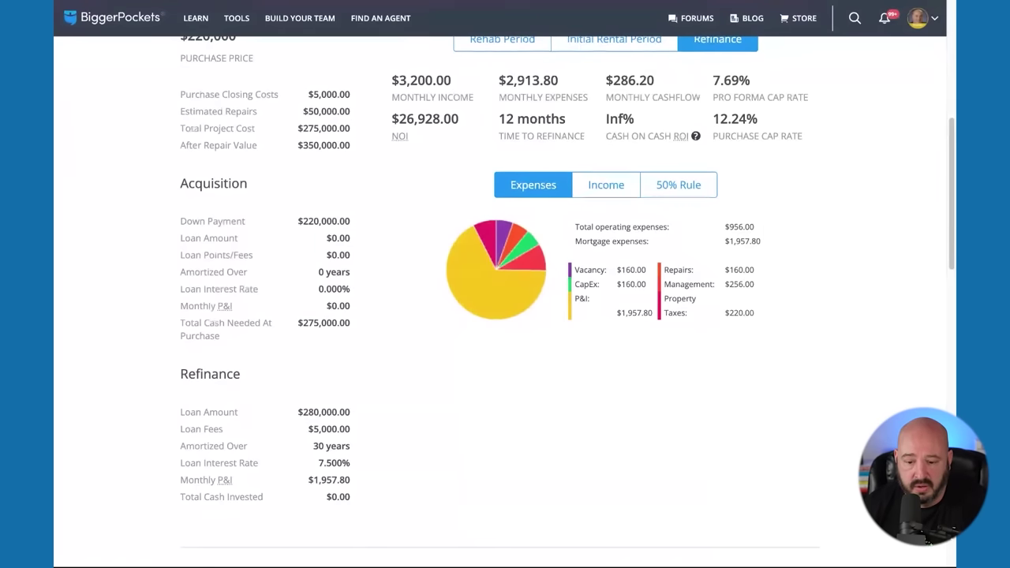
scroll(505, 315, down, 1)
scroll(505, 315, down, 1)
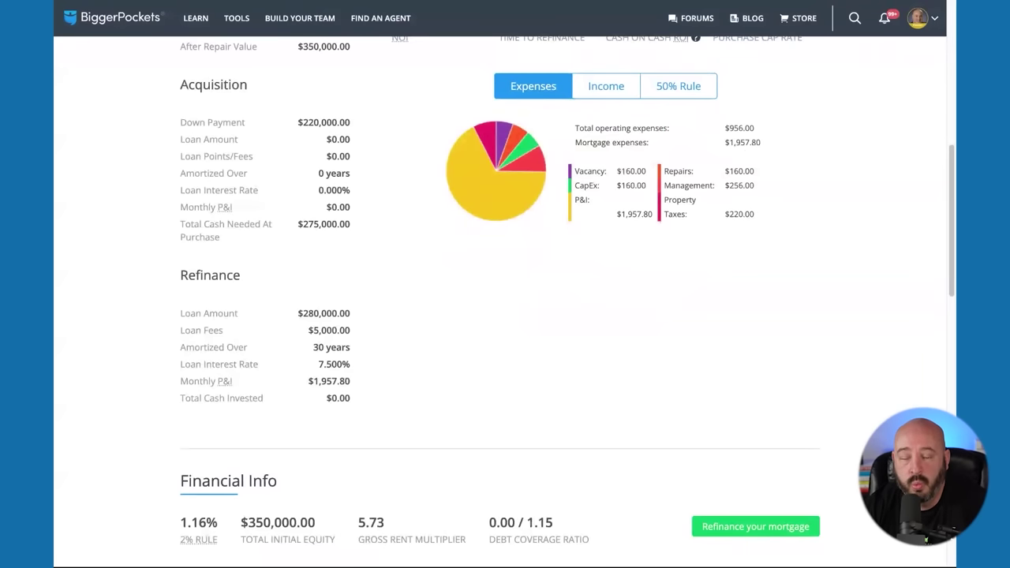
scroll(505, 300, down, 1)
scroll(505, 300, down, 1)
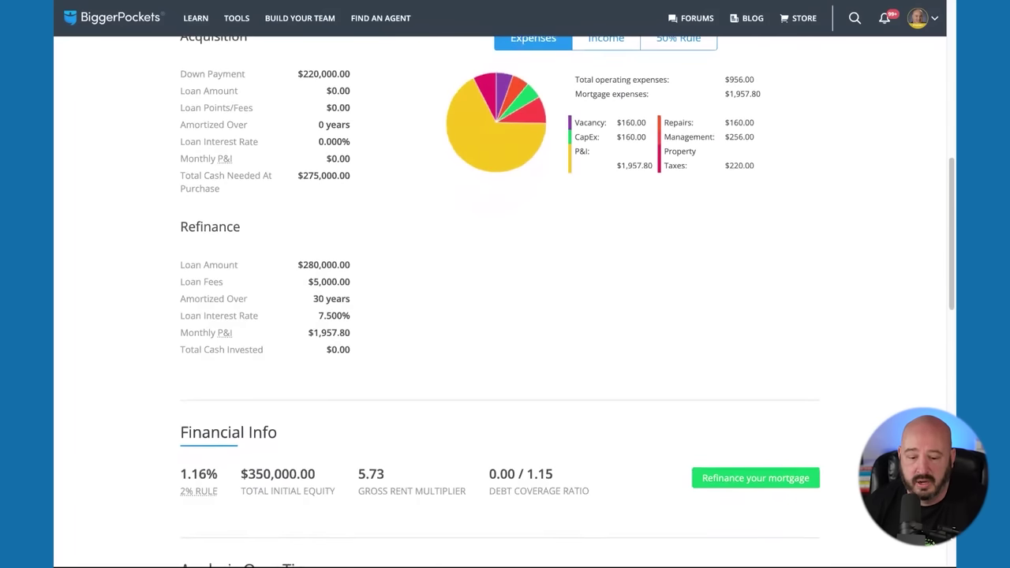
Step: Examine the yearly projection table and the charts for income, expenses and cashflow and for loan balance, value and equity
scroll(505, 300, down, 5)
scroll(505, 300, down, 2)
scroll(505, 315, down, 2)
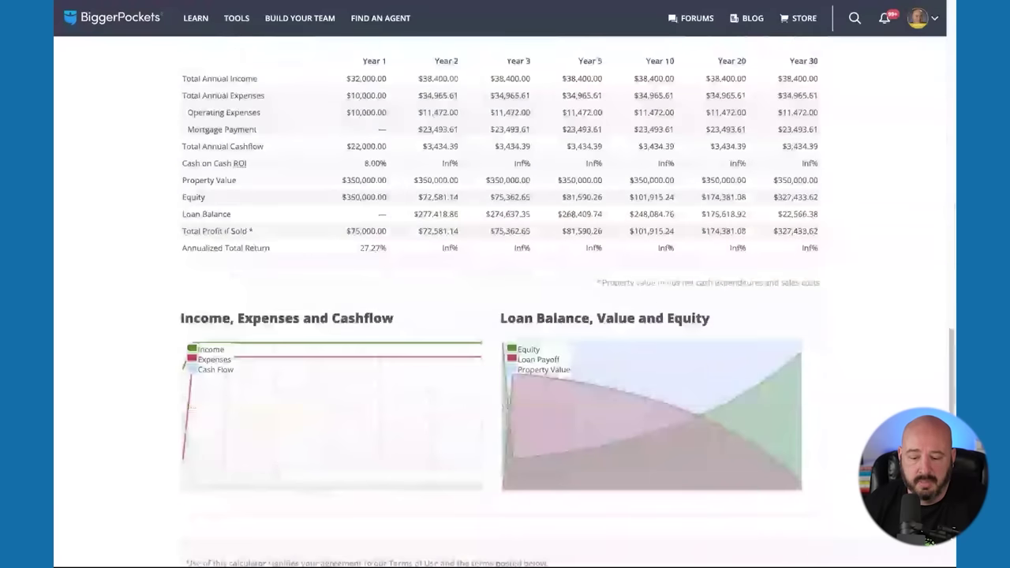
scroll(505, 316, up, 1)
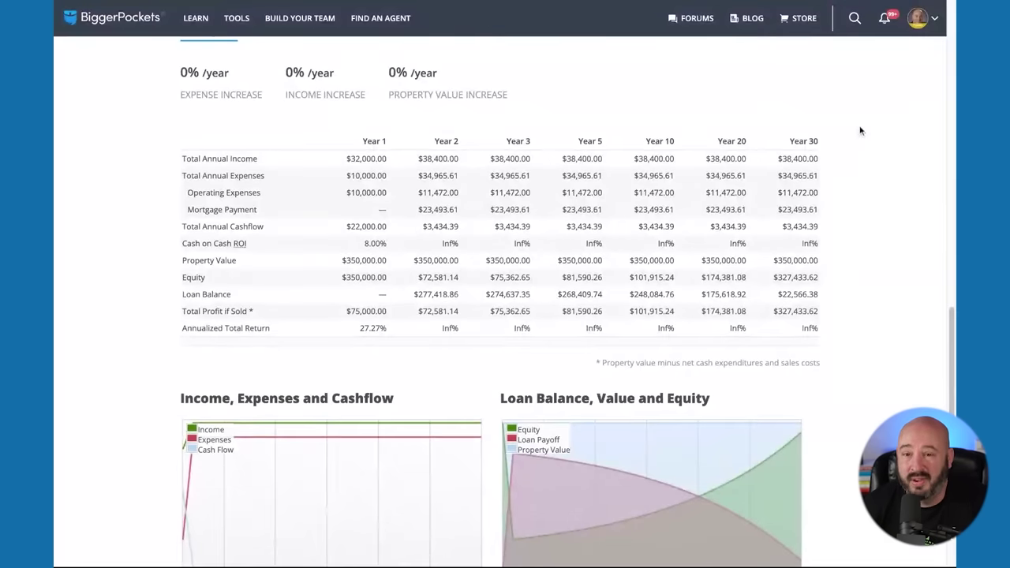
scroll(860, 130, down, 4)
scroll(860, 130, down, 1)
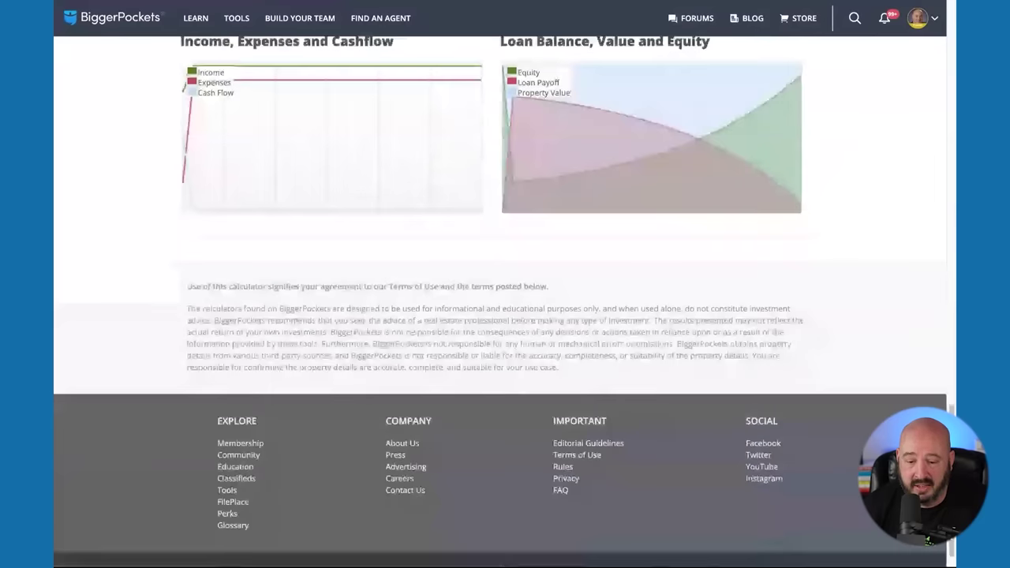
scroll(505, 299, up, 2)
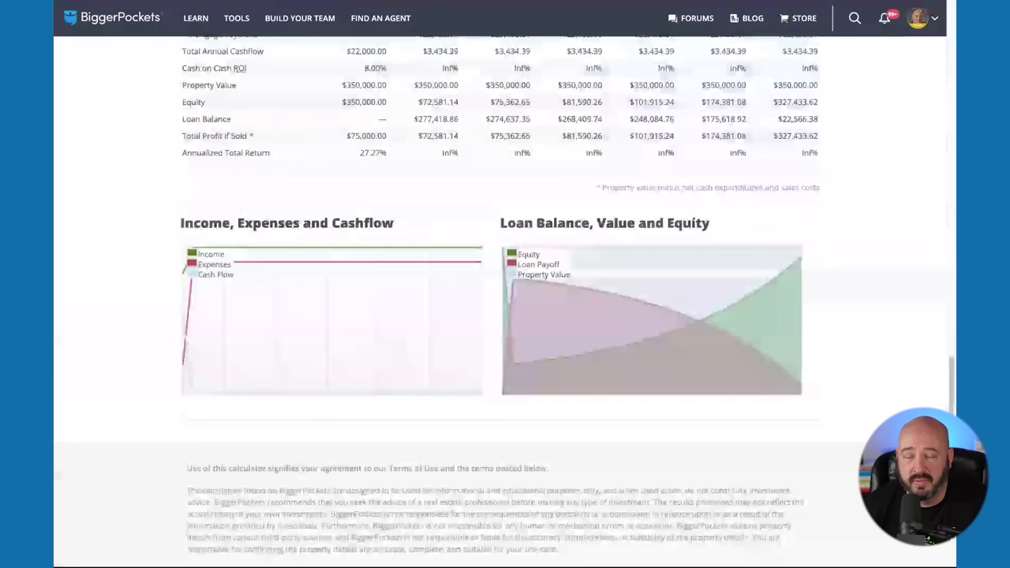
scroll(505, 300, up, 15)
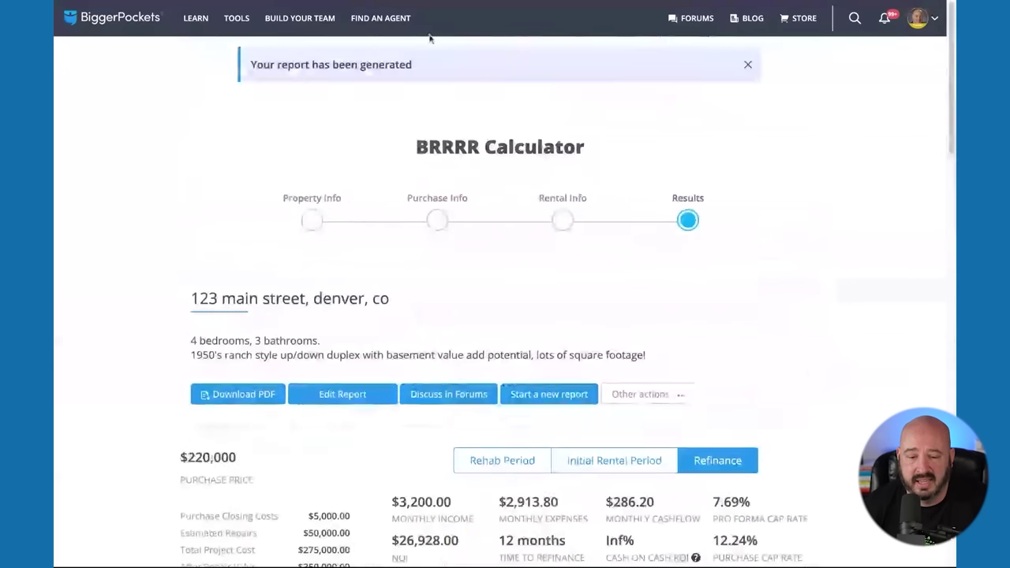